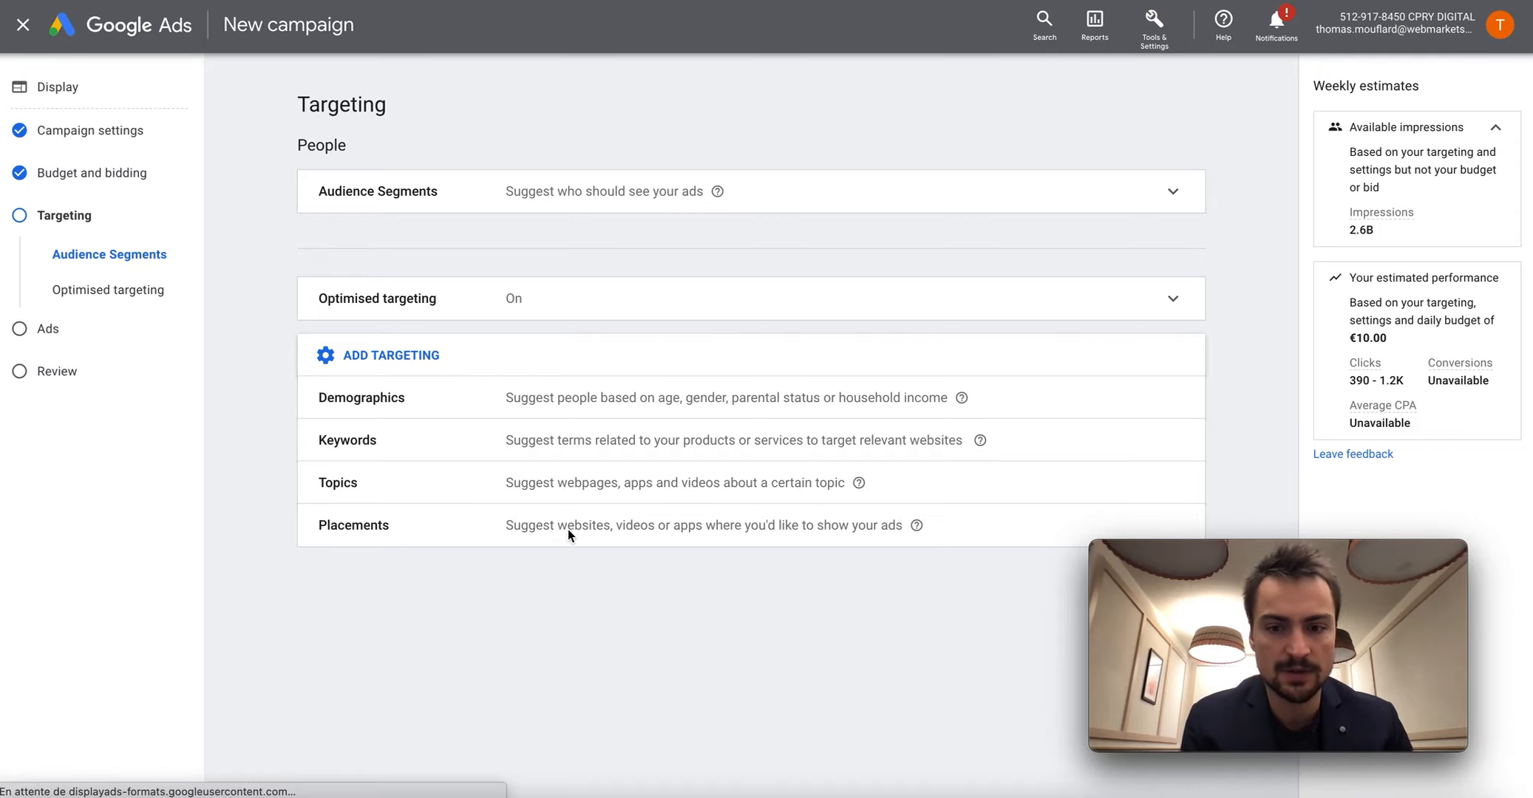
- Add the websites leboncoin.fr and lefigaro.fr as targeted placements for the display campaign
{"action": "left_click", "coordinate": [377, 537]}
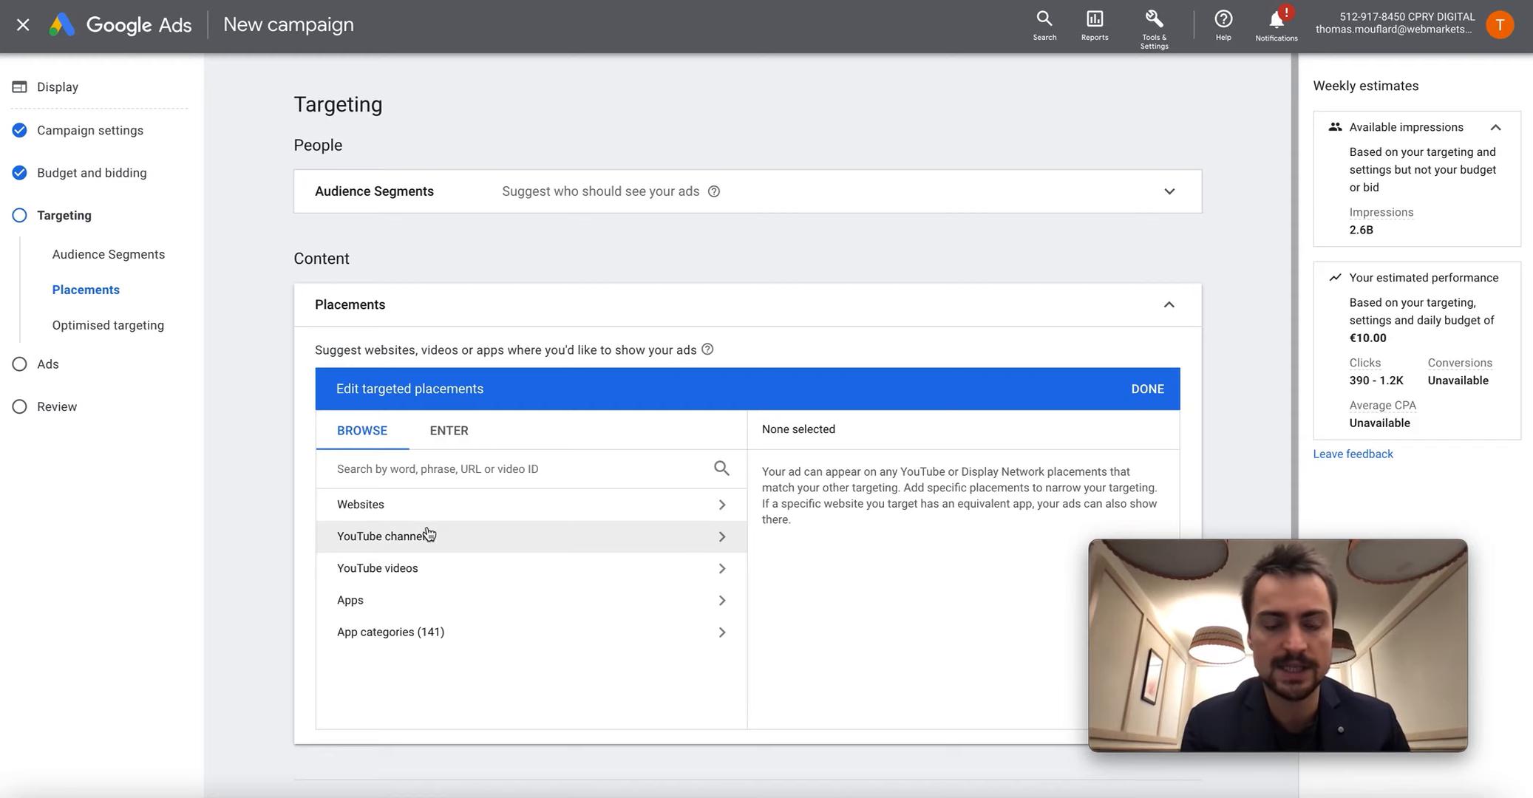
{"action": "left_click", "coordinate": [449, 430]}
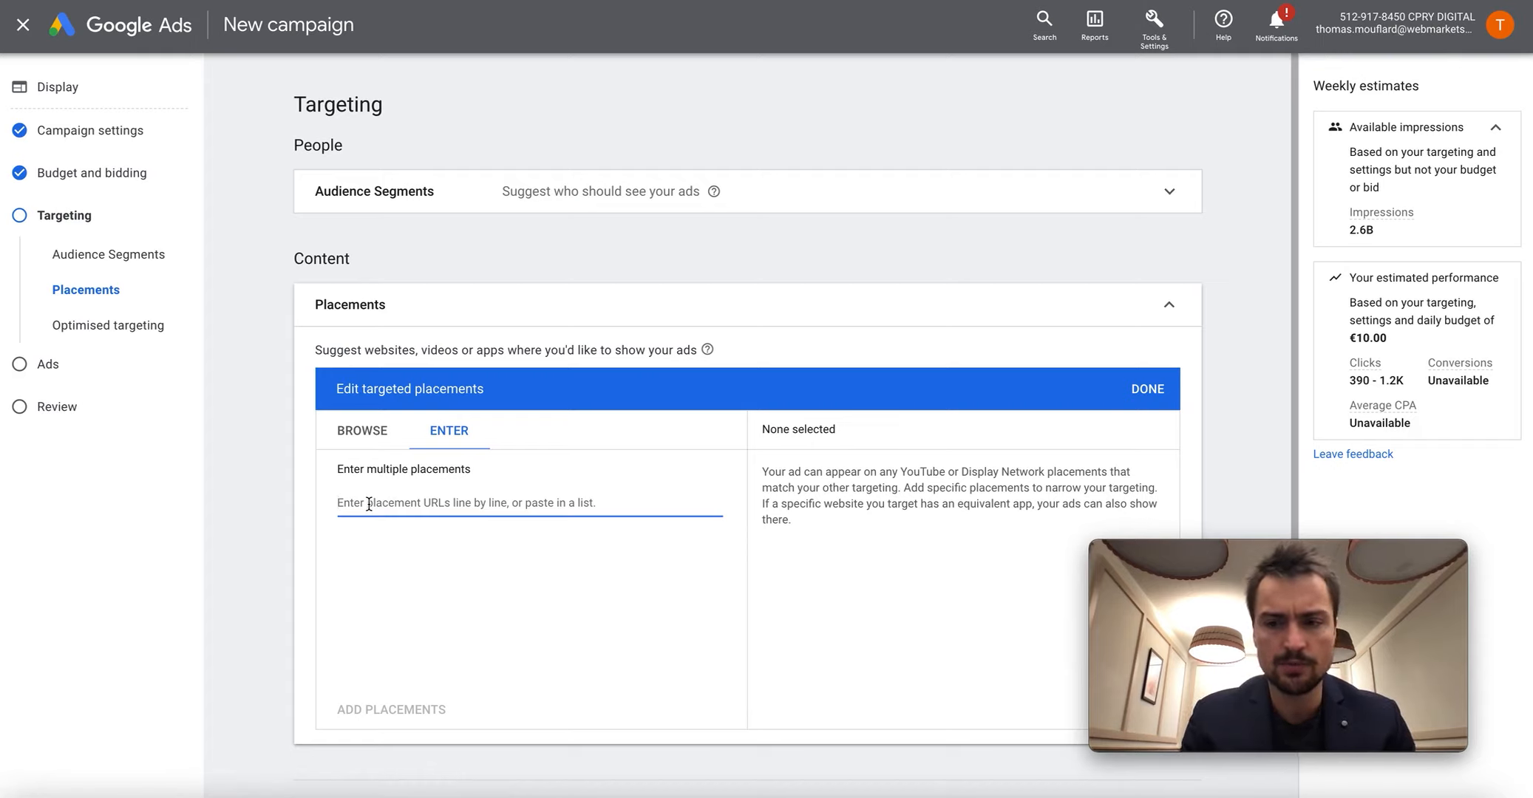
{"action": "type", "text": "leboncoin.fr"}
{"action": "key", "text": "Return"}
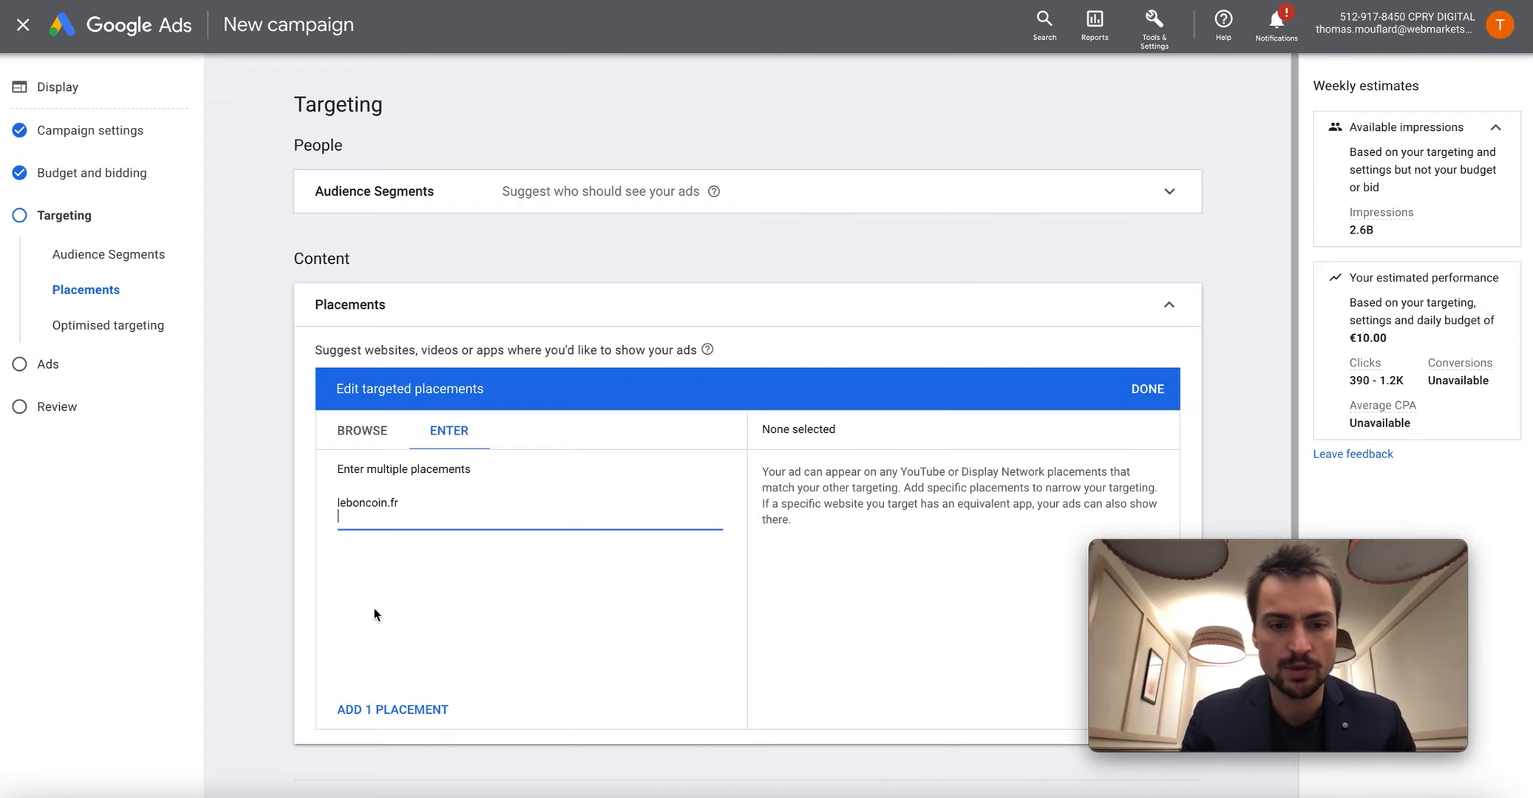
{"action": "type", "text": "lefig"}
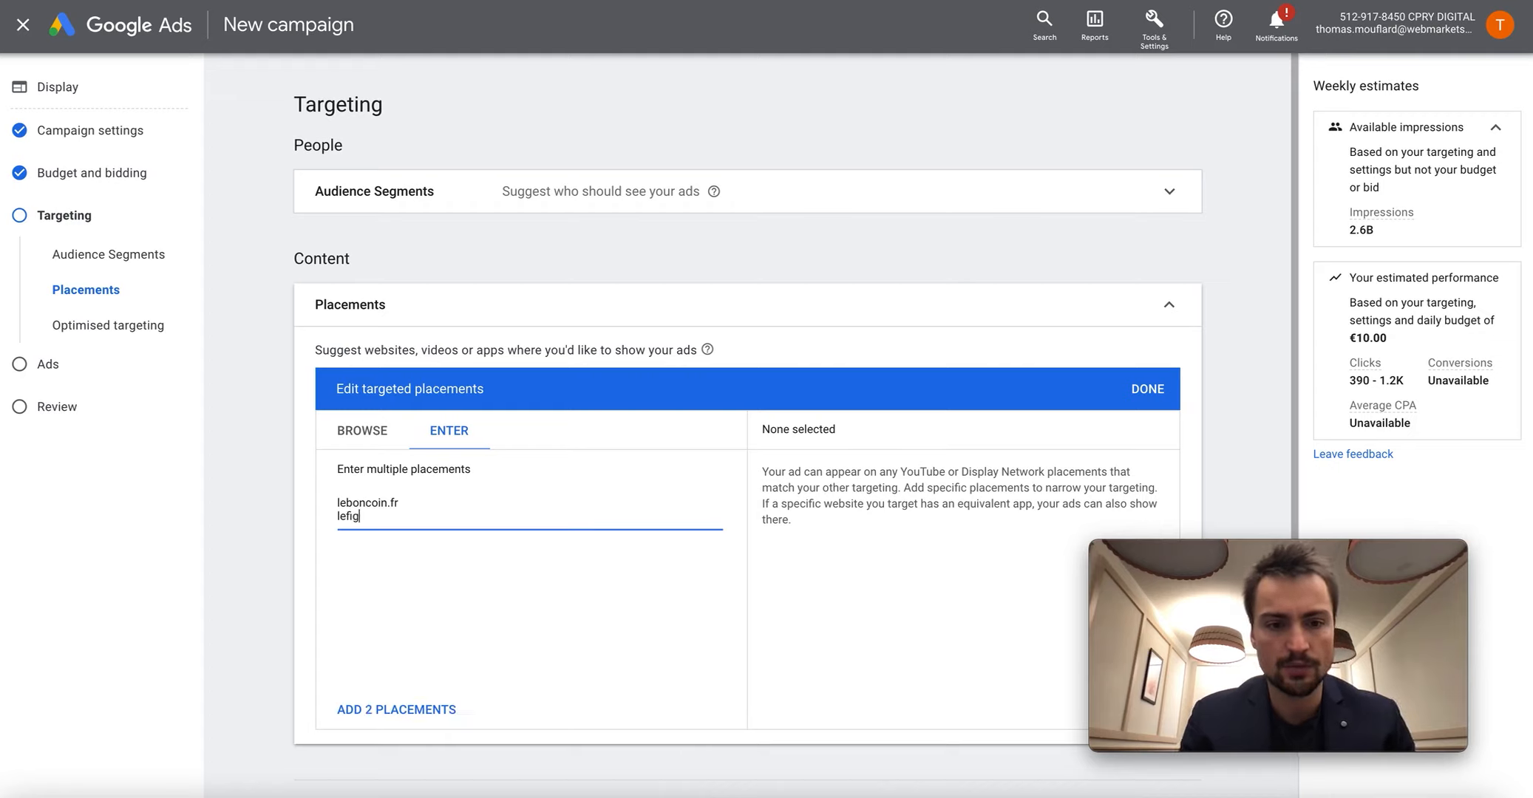
{"action": "type", "text": "aro.fr"}
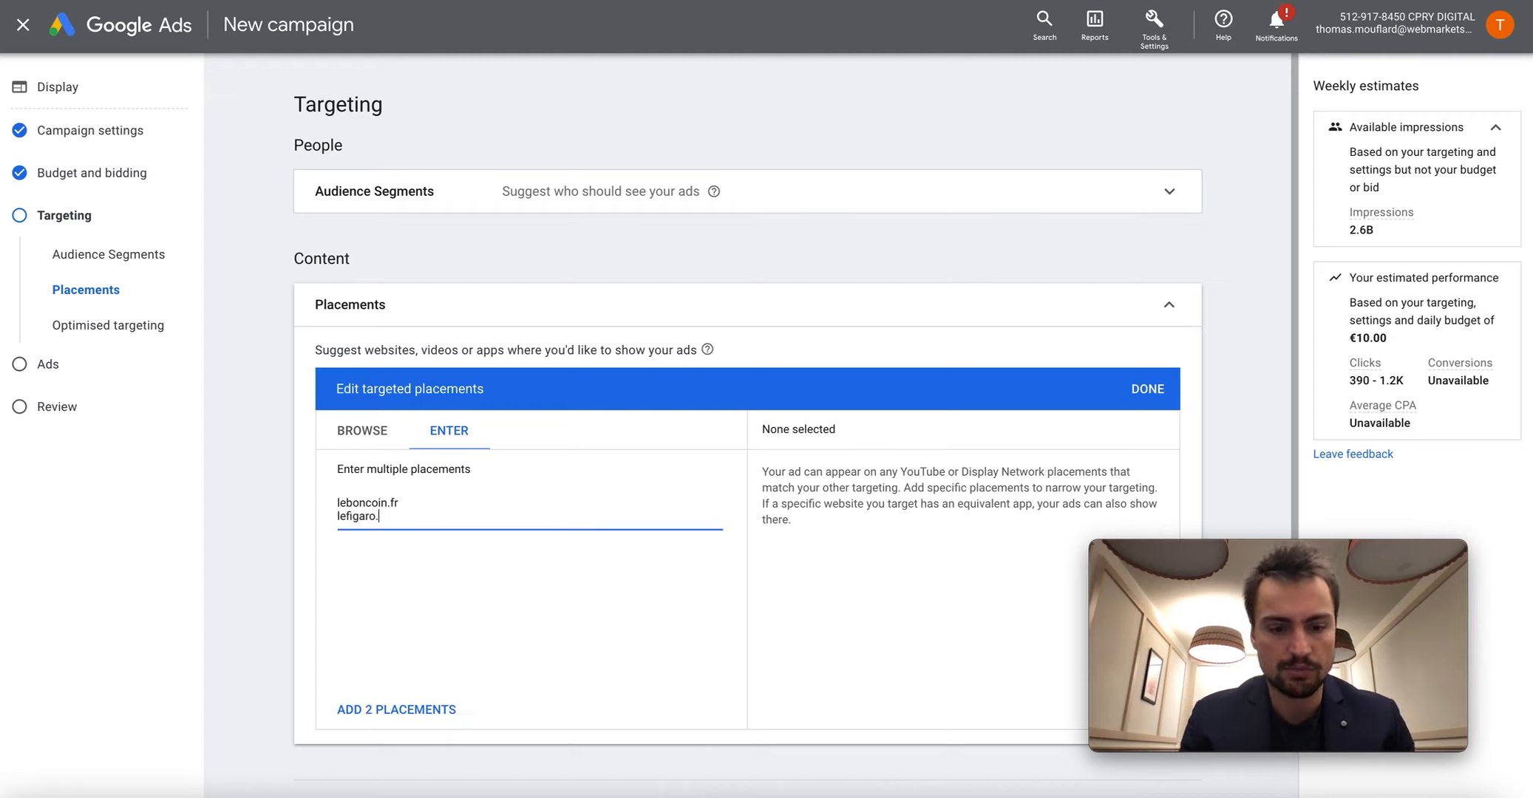
{"action": "left_click", "coordinate": [377, 714]}
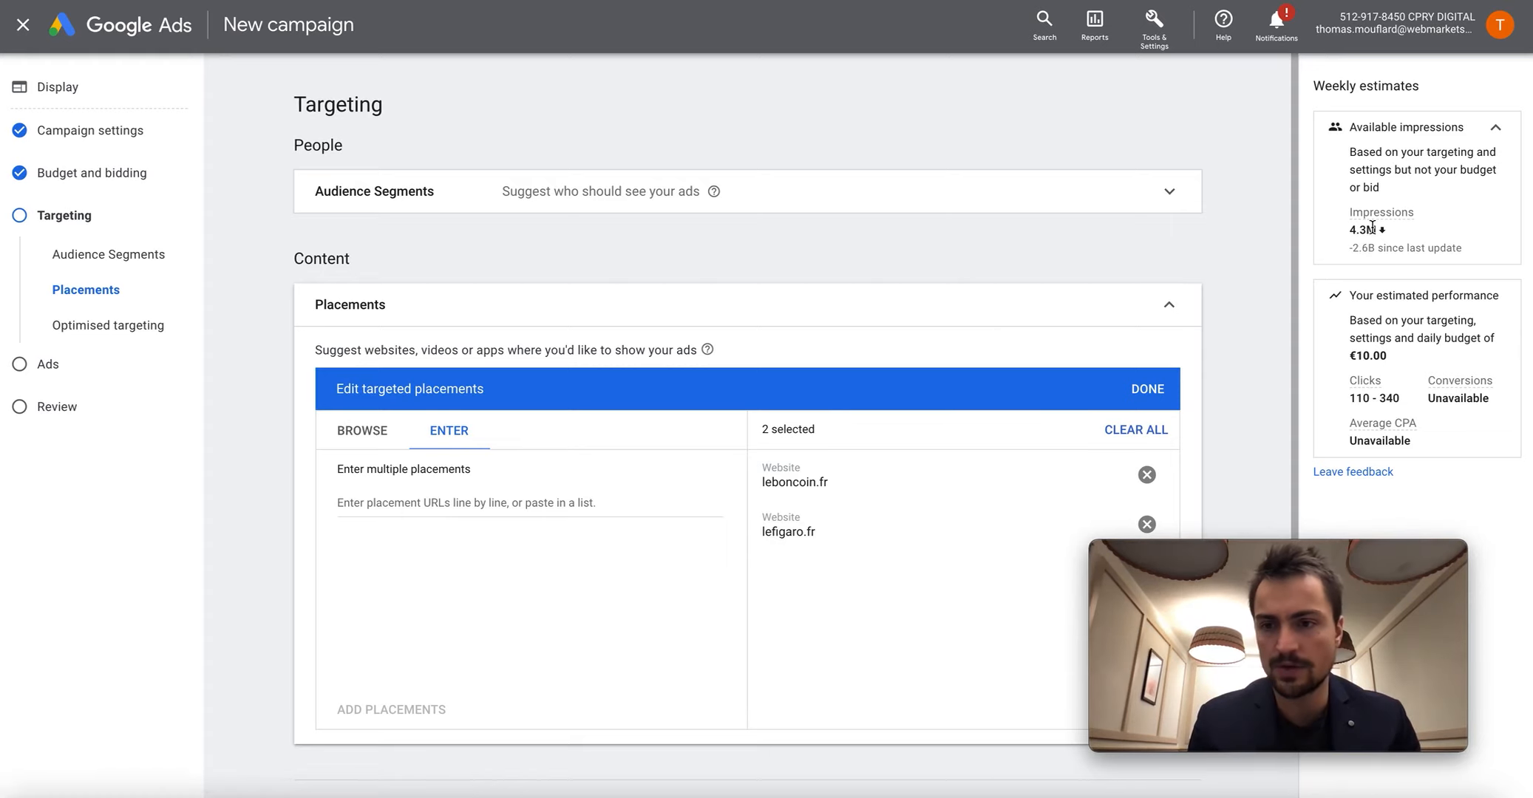
- Add the website lequipe.fr to the targeted placements
{"action": "left_click_drag", "start_coordinate": [1352, 229], "coordinate": [1381, 235]}
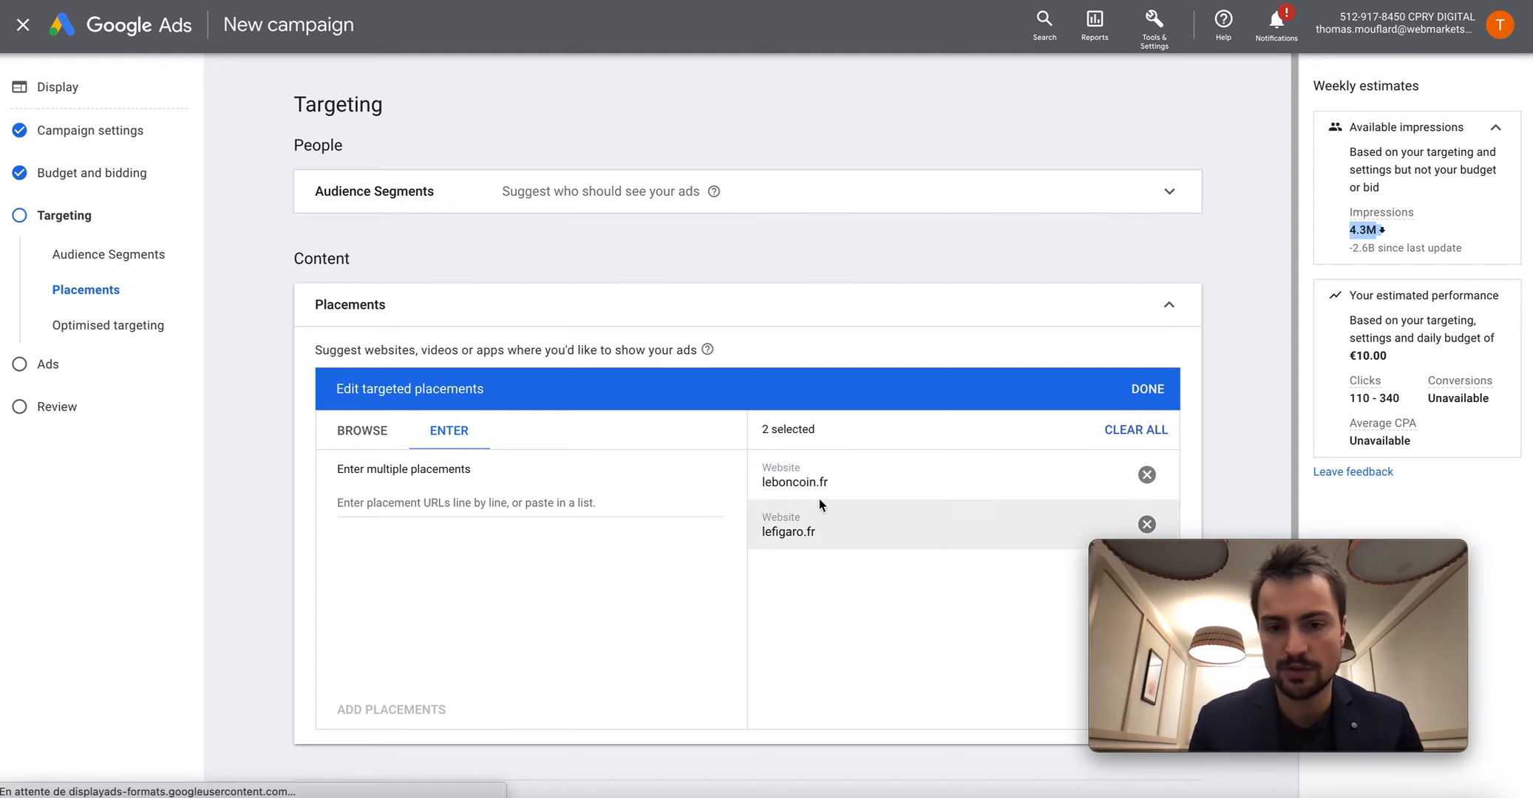
{"action": "left_click", "coordinate": [378, 494]}
{"action": "type", "text": ";eq"}
{"action": "key", "text": "BackSpace"}
{"action": "key", "text": "BackSpace"}
{"action": "type", "text": "leqiu"}
{"action": "key", "text": "BackSpace"}
{"action": "key", "text": "BackSpace"}
{"action": "type", "text": "ui"}
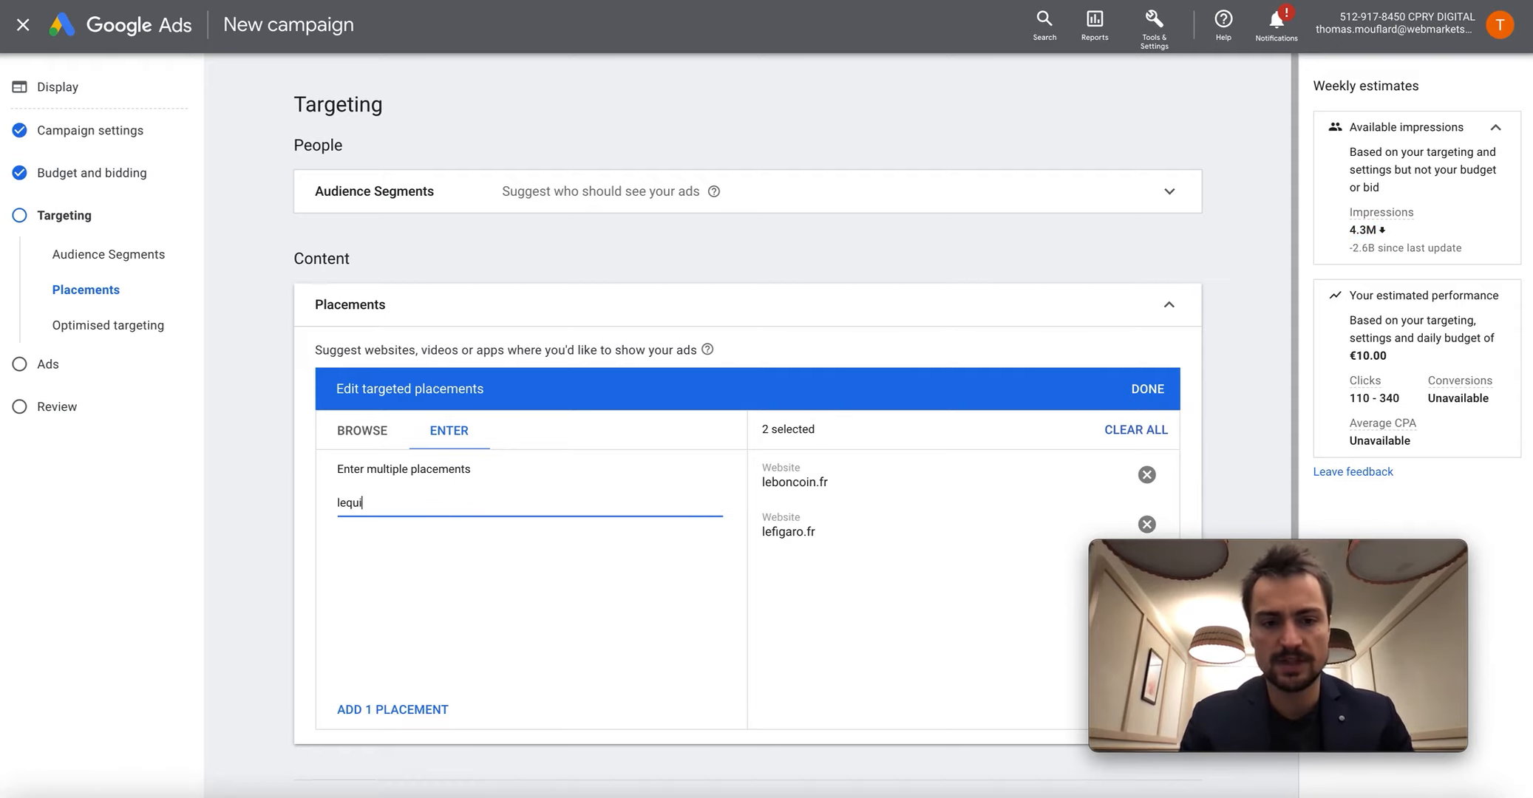
{"action": "type", "text": "pe.fr"}
{"action": "key", "text": "Return"}
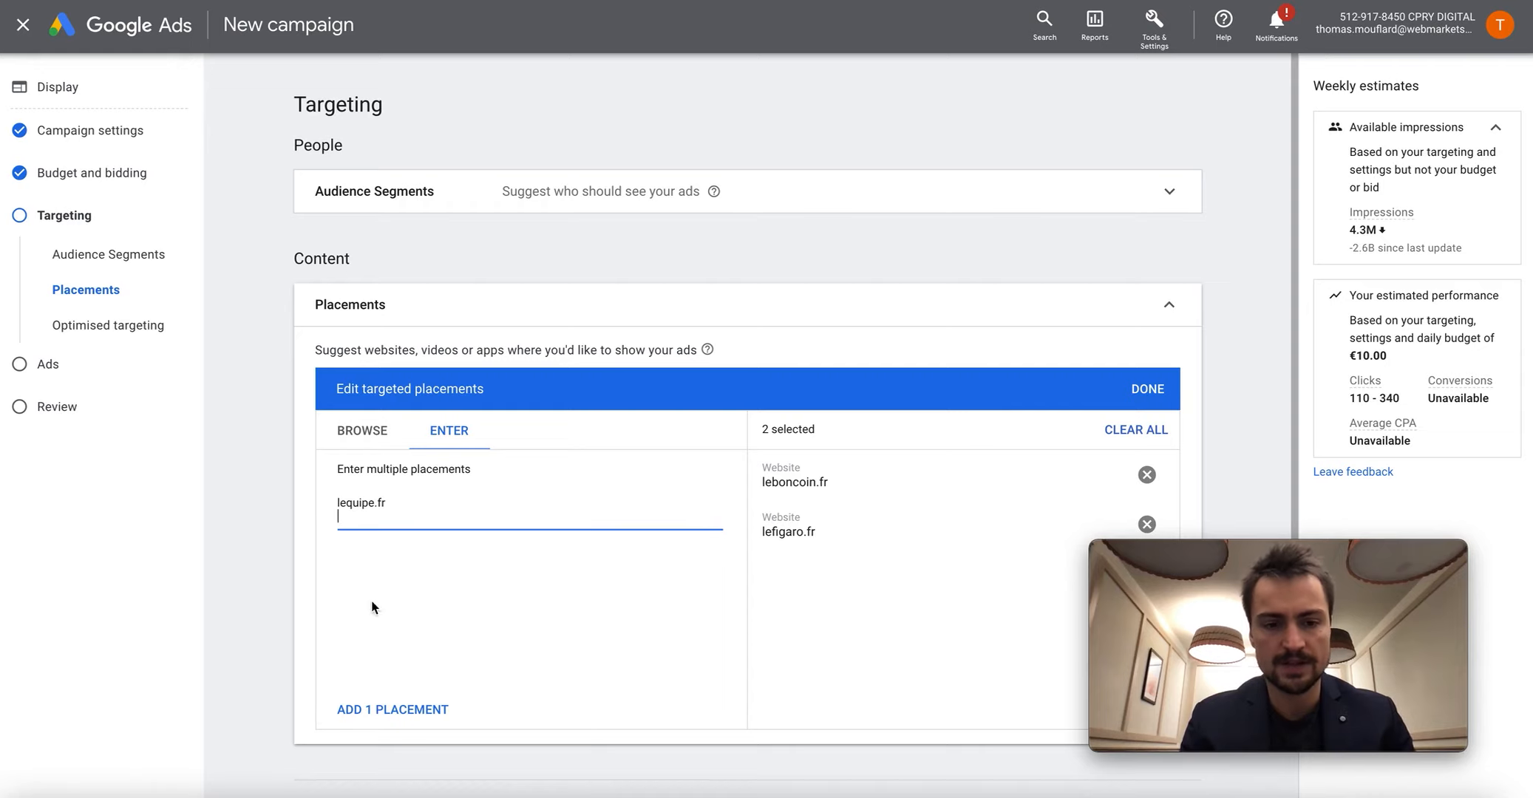
{"action": "left_click", "coordinate": [374, 699]}
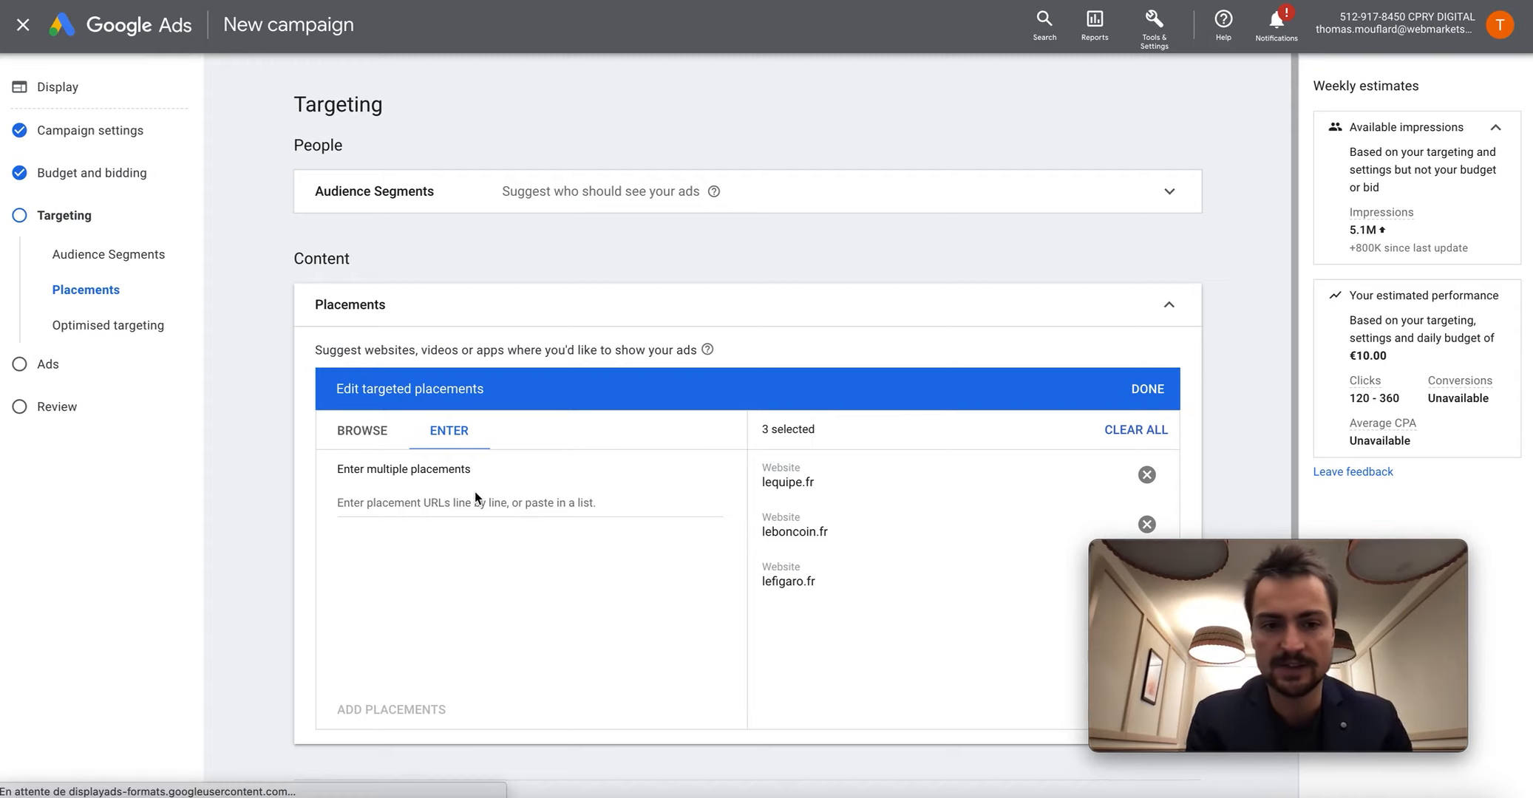
- Browse the YouTube channel placements suggested for leboncoin.fr and return to the placement categories
{"action": "triple_click", "coordinate": [385, 466]}
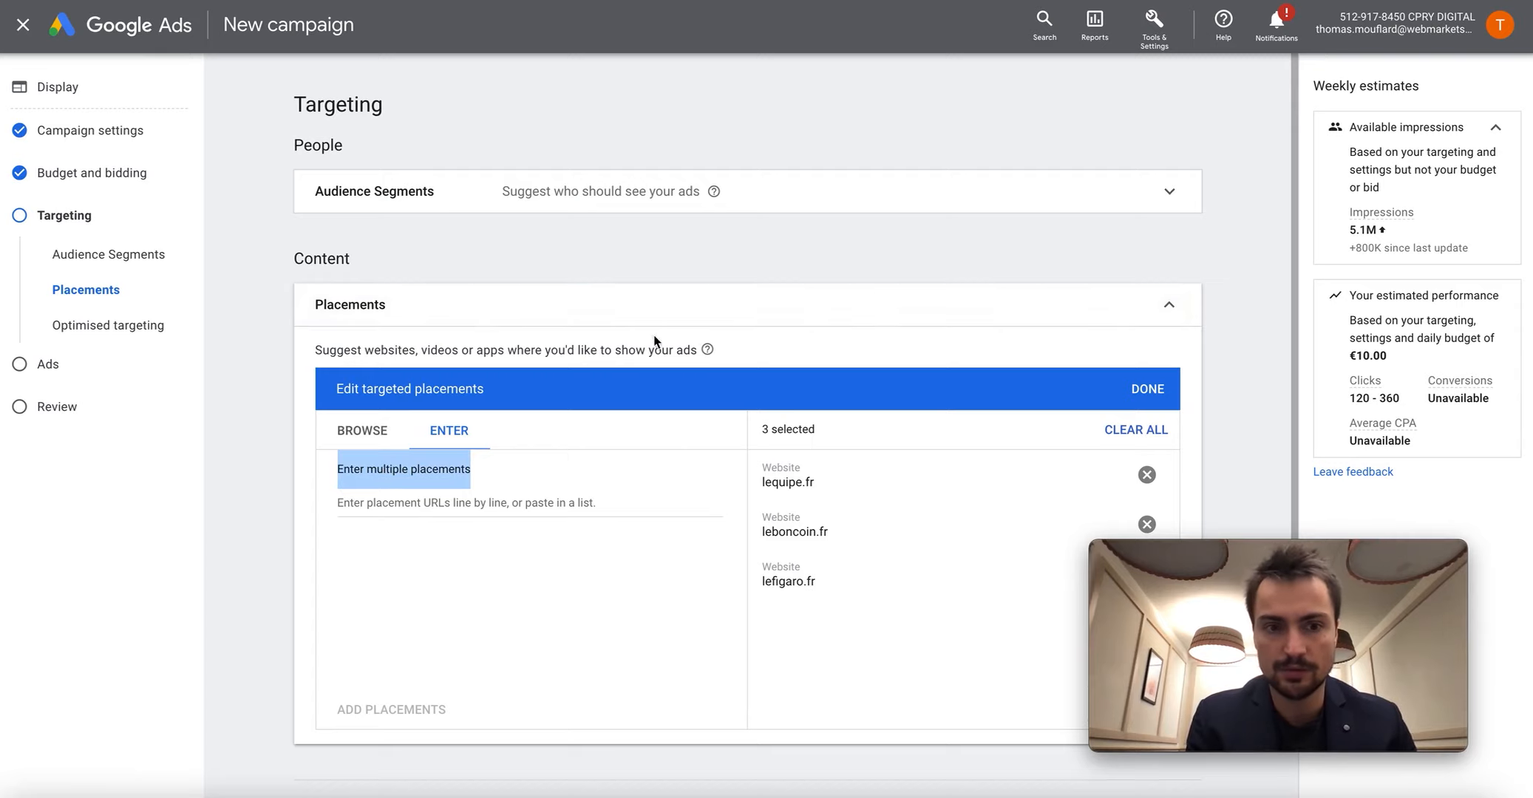
{"action": "left_click", "coordinate": [371, 441]}
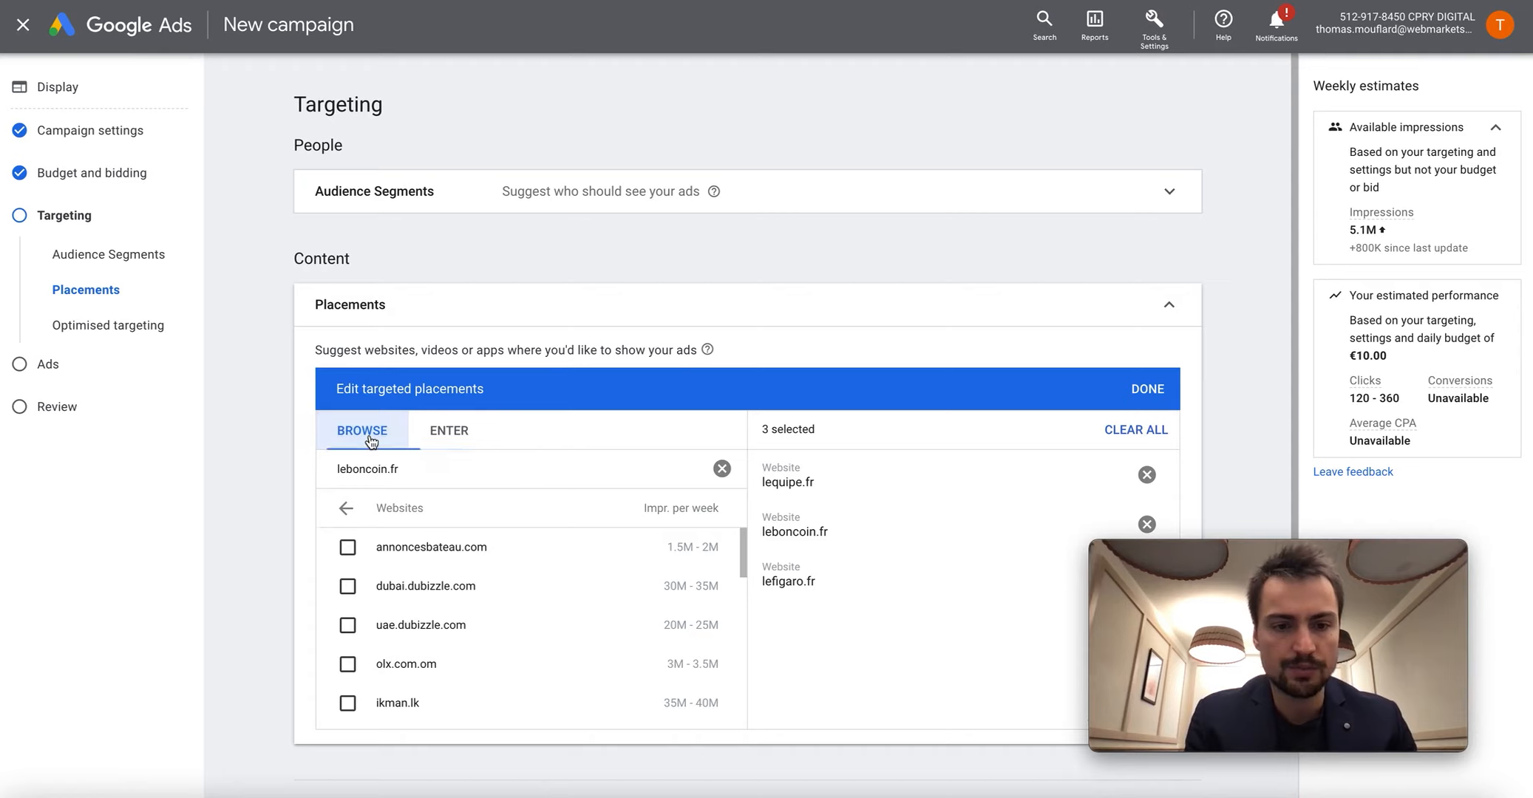
{"action": "left_click", "coordinate": [341, 506]}
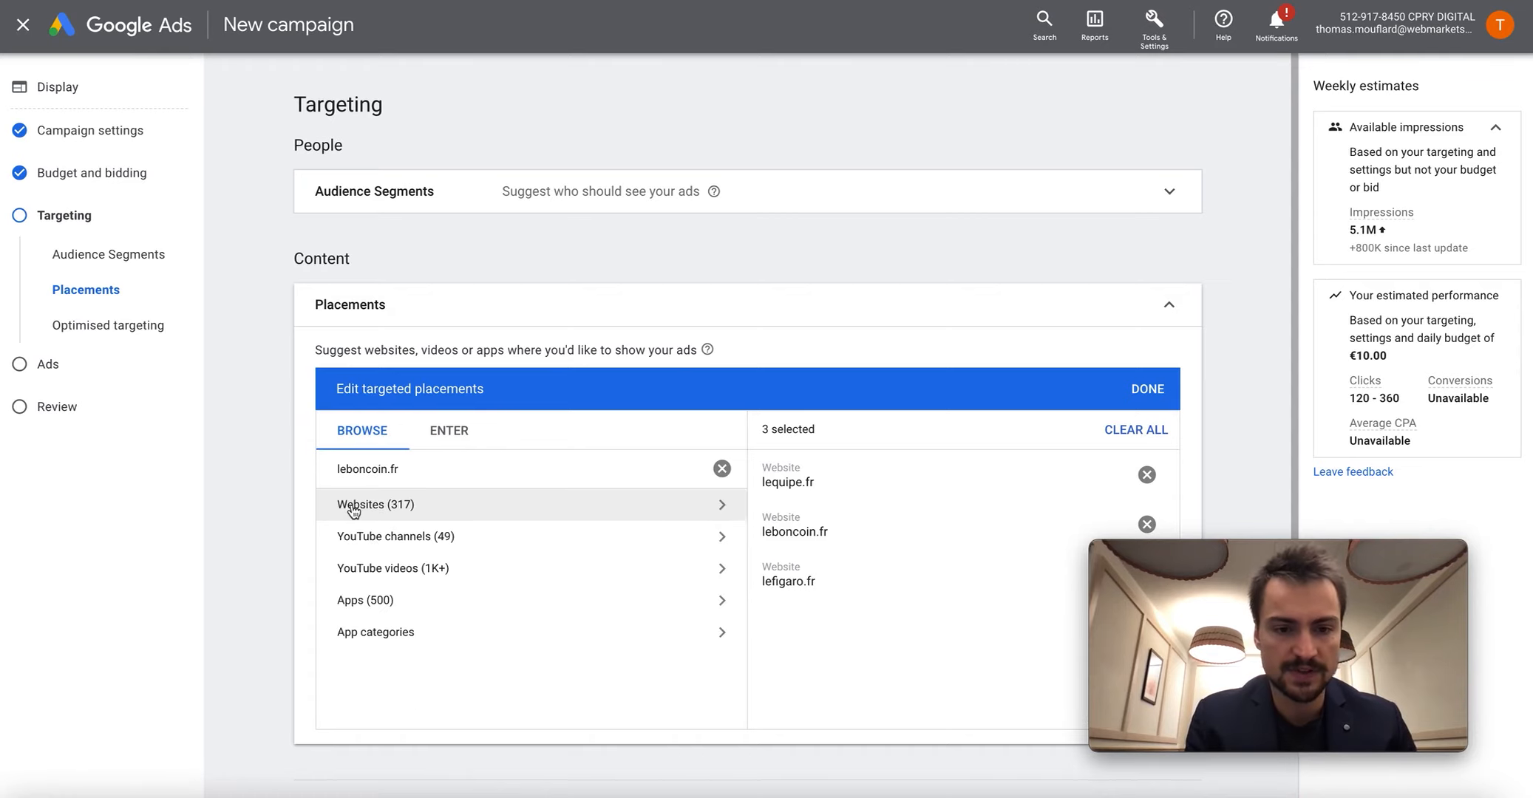
{"action": "left_click", "coordinate": [600, 541]}
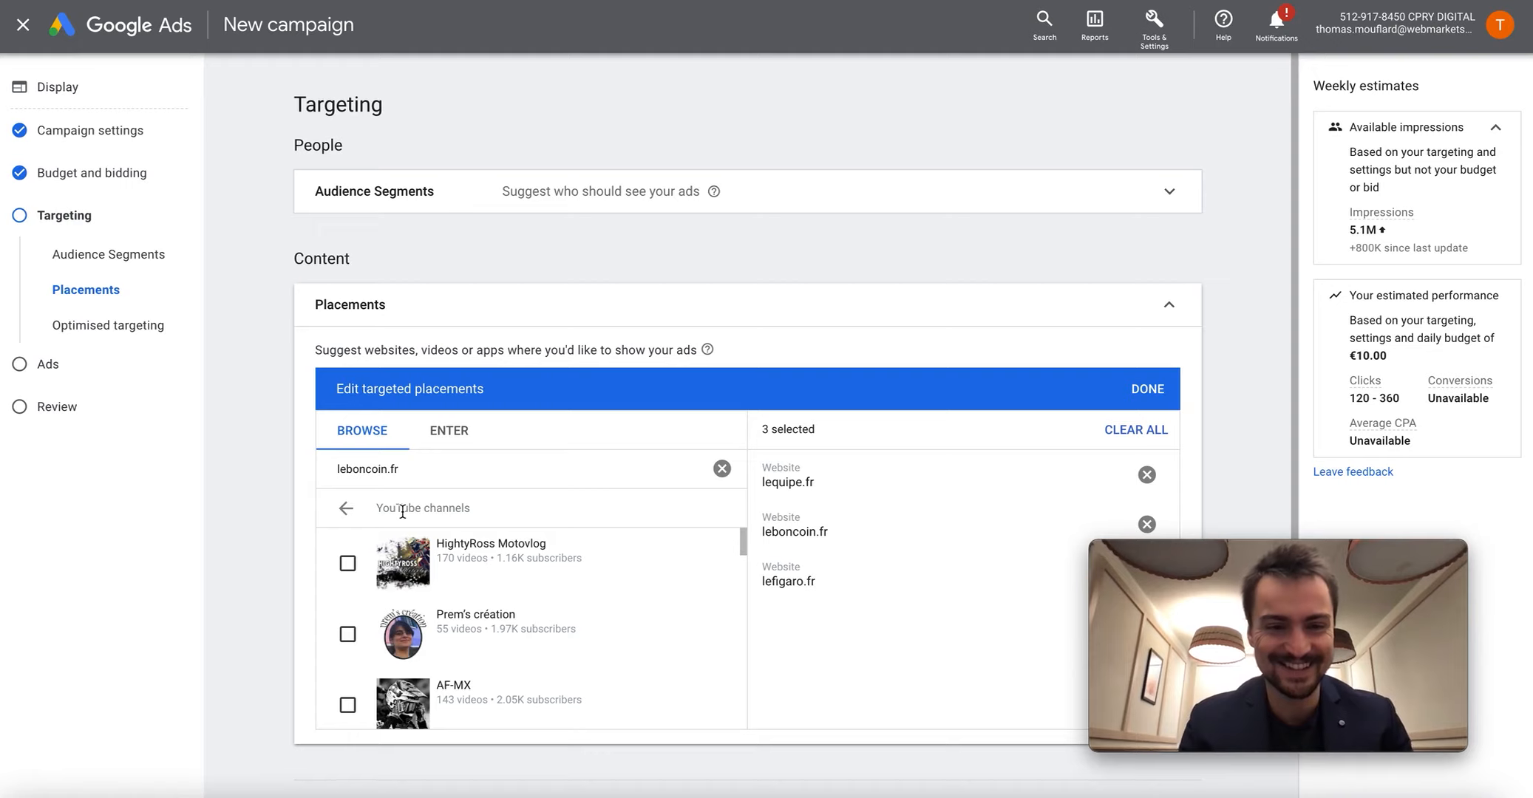
{"action": "left_click", "coordinate": [346, 508]}
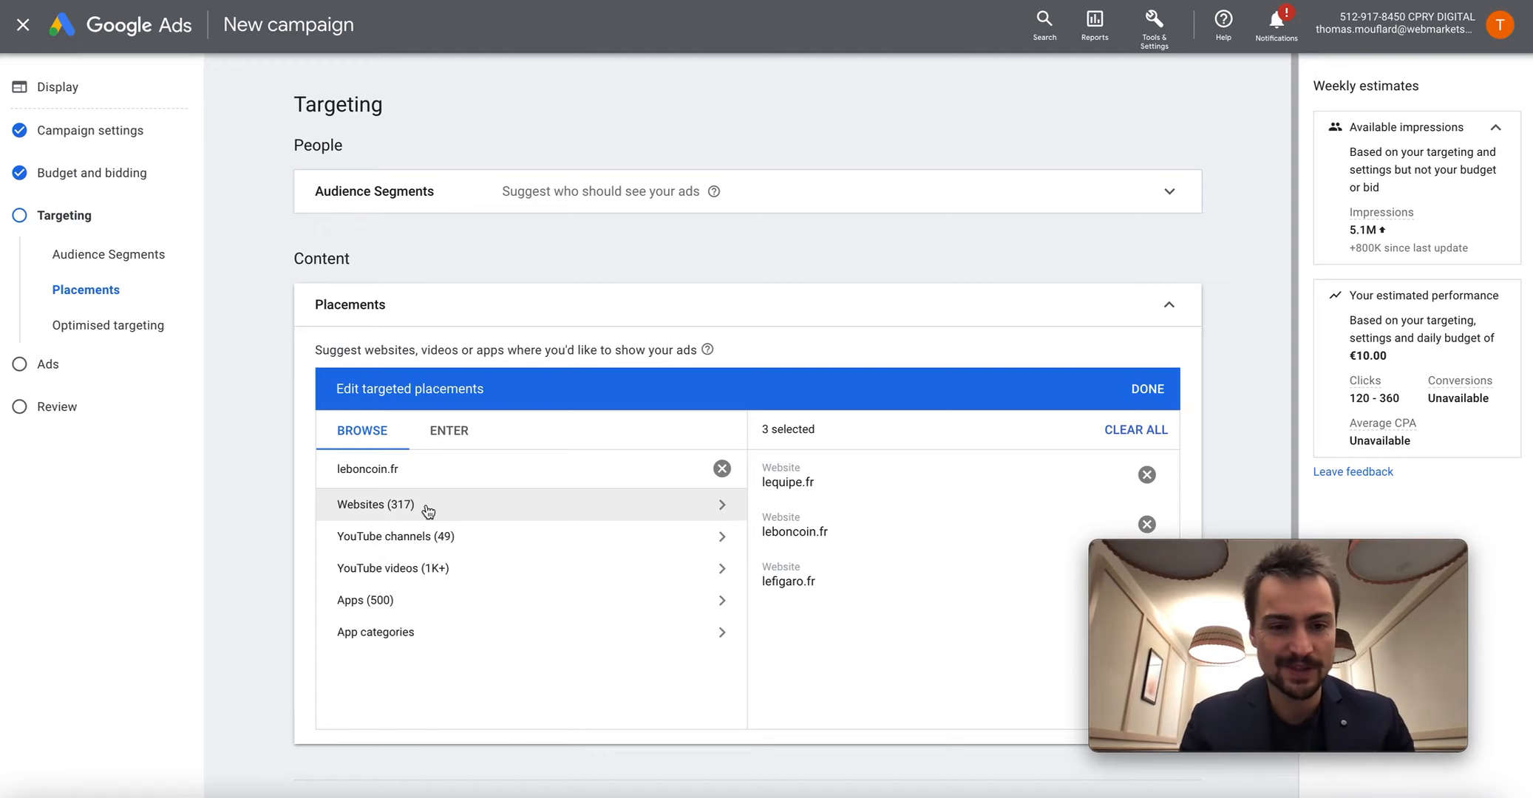
- Replace the leboncoin.fr placement search with a search of YouTube channels for squeezie
{"action": "left_click", "coordinate": [451, 538]}
{"action": "left_click", "coordinate": [721, 468]}
{"action": "left_click", "coordinate": [460, 498]}
{"action": "left_click", "coordinate": [419, 479]}
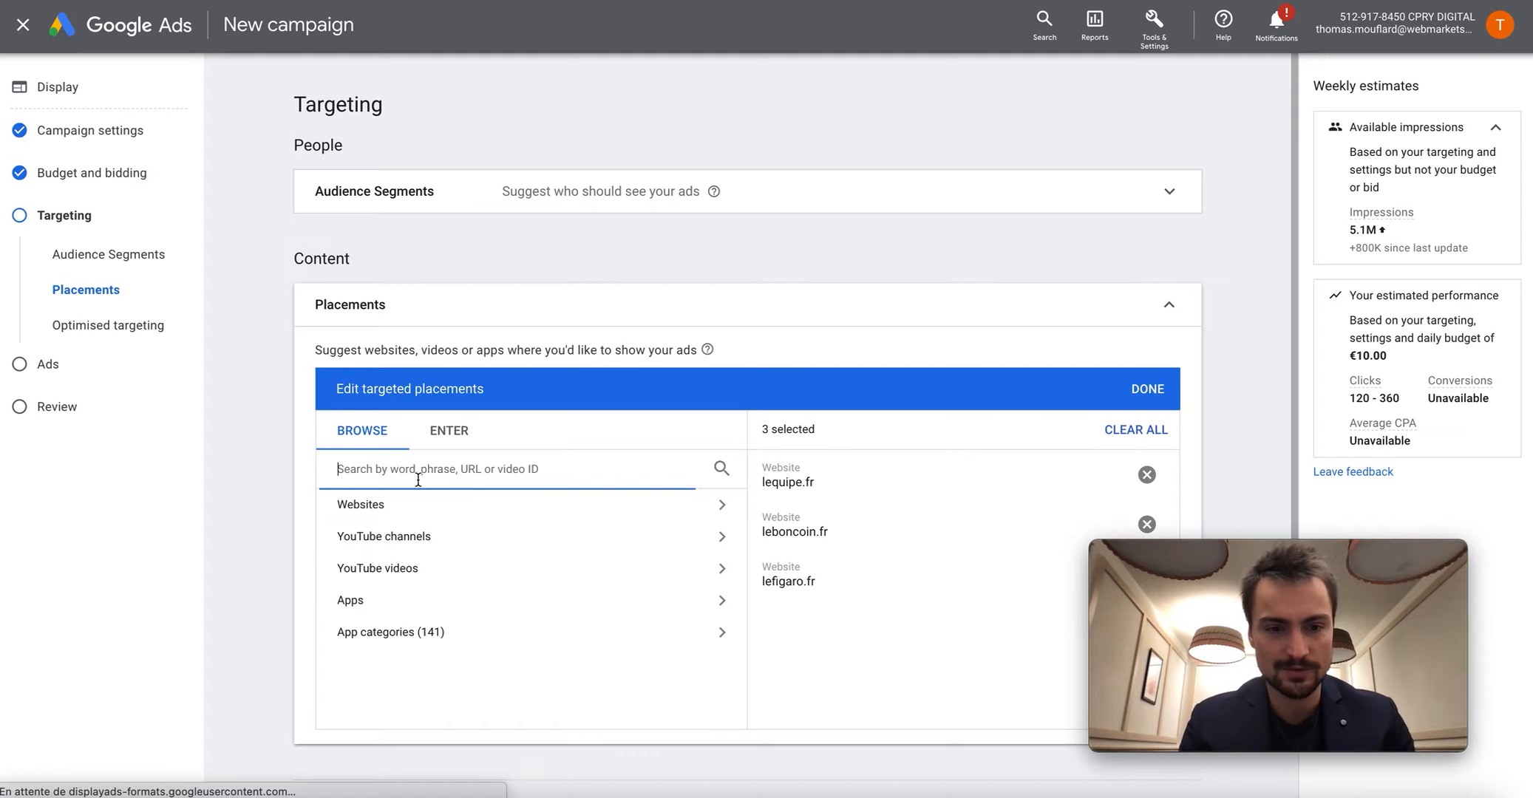
{"action": "type", "text": "sque"}
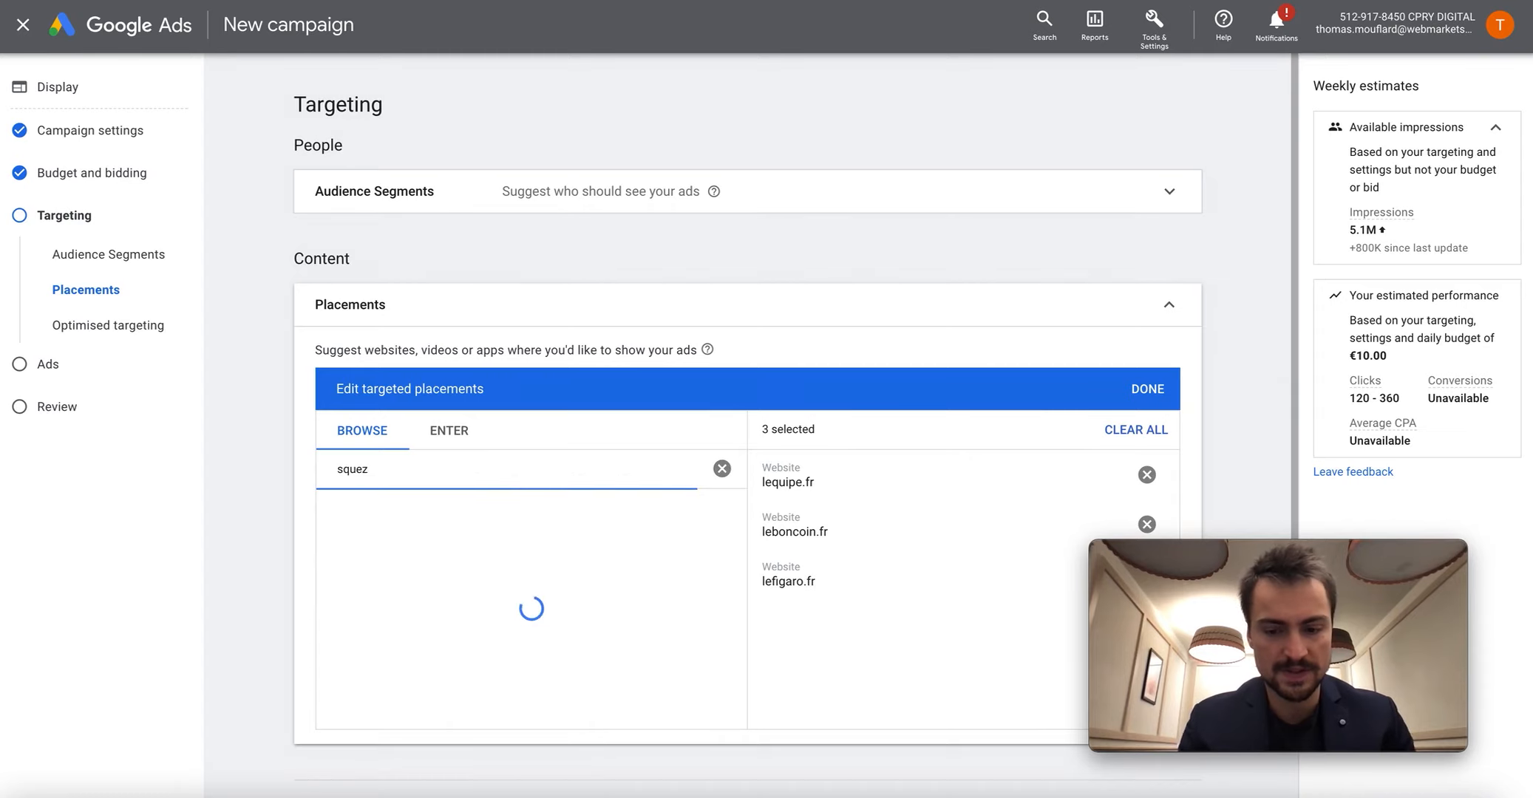
{"action": "type", "text": "ezie"}
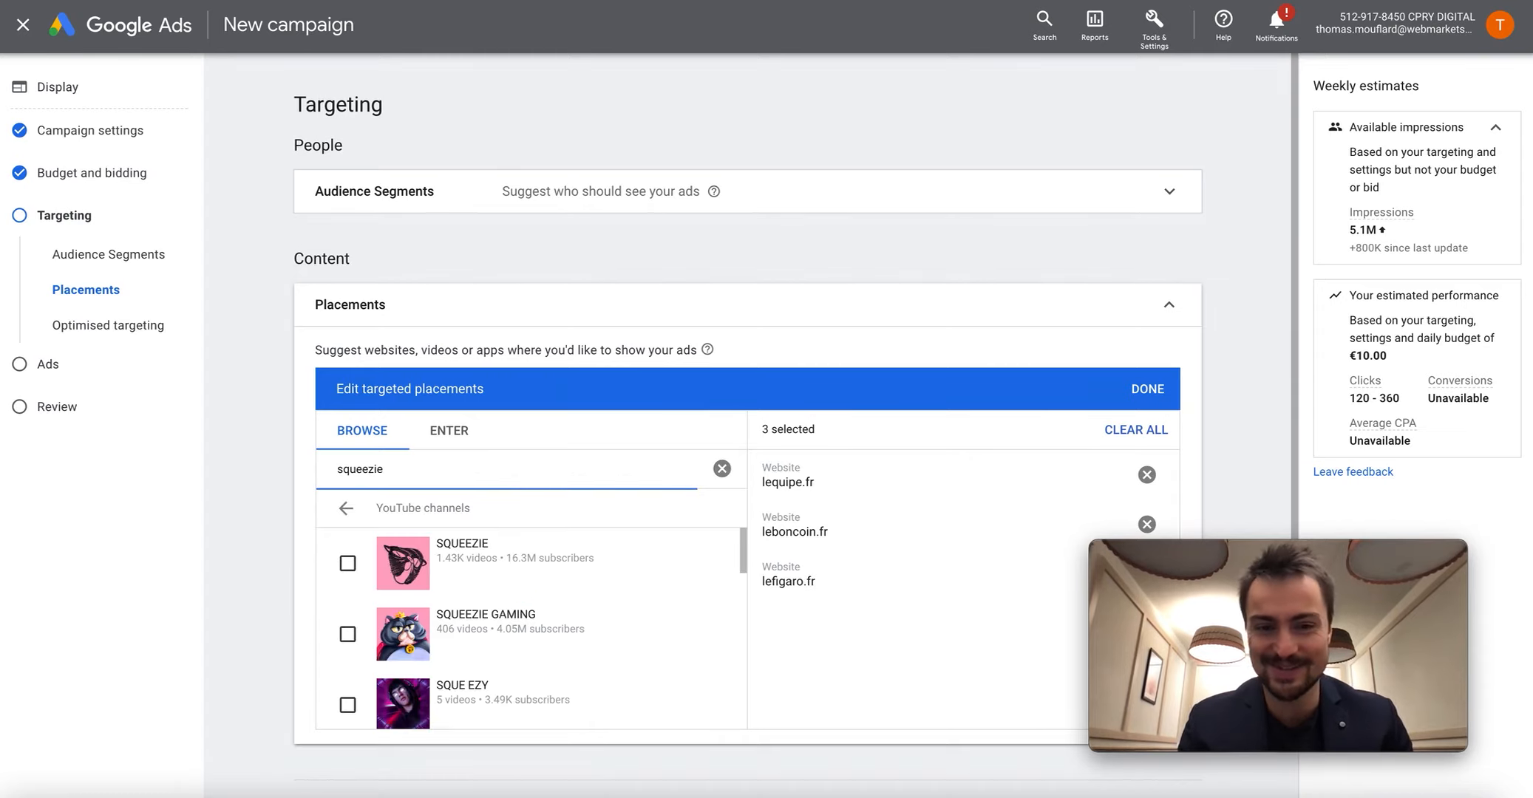
- Add the Mister V and Cyprien YouTube channels from the squeezie results to the targeted placements
{"action": "scroll", "coordinate": [428, 536], "scroll_direction": "down", "scroll_amount": 5}
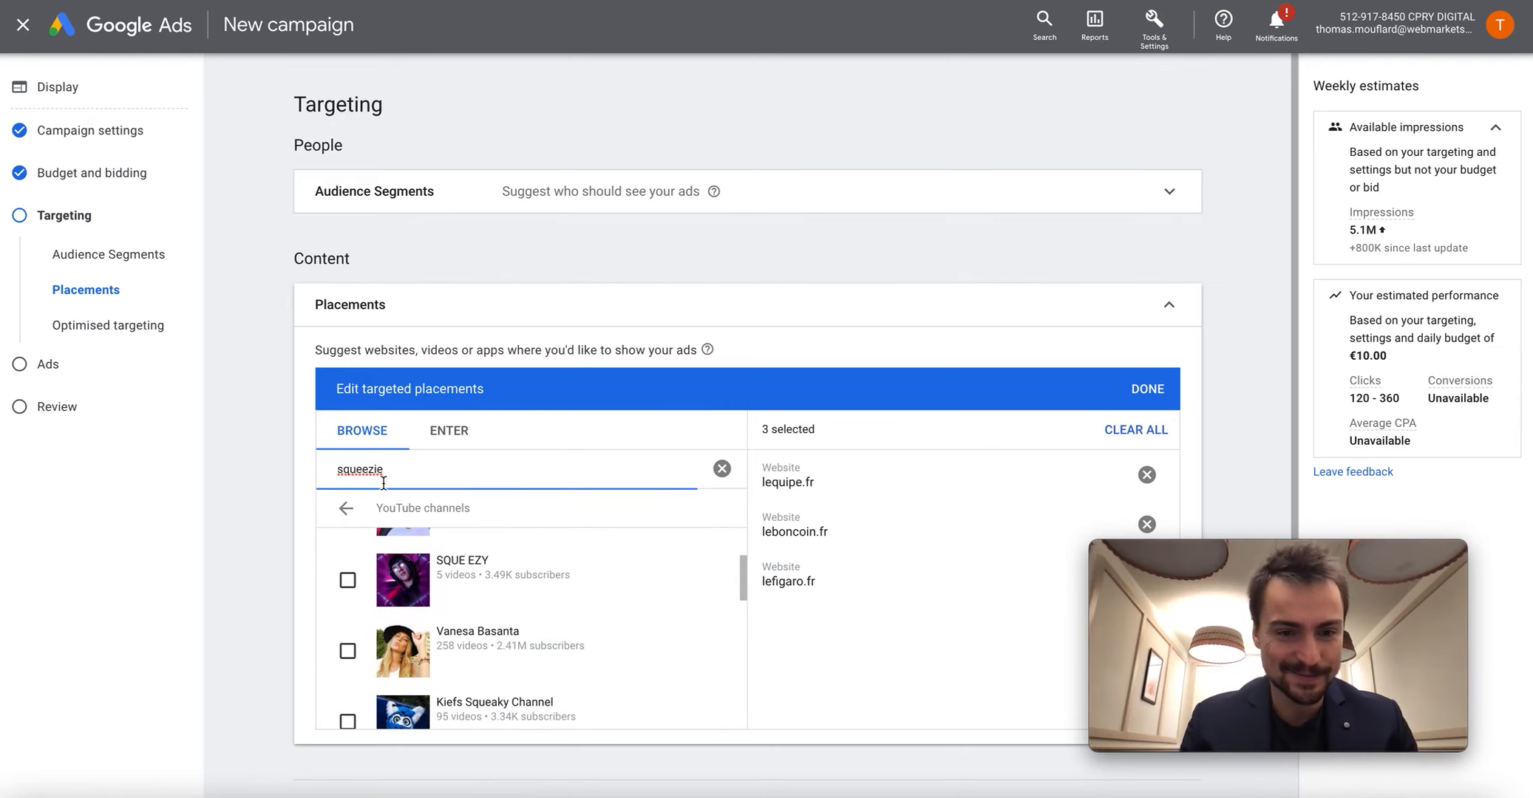
{"action": "scroll", "coordinate": [387, 584], "scroll_direction": "up", "scroll_amount": 2}
{"action": "scroll", "coordinate": [387, 584], "scroll_direction": "down", "scroll_amount": 4}
{"action": "scroll", "coordinate": [387, 584], "scroll_direction": "down", "scroll_amount": 5}
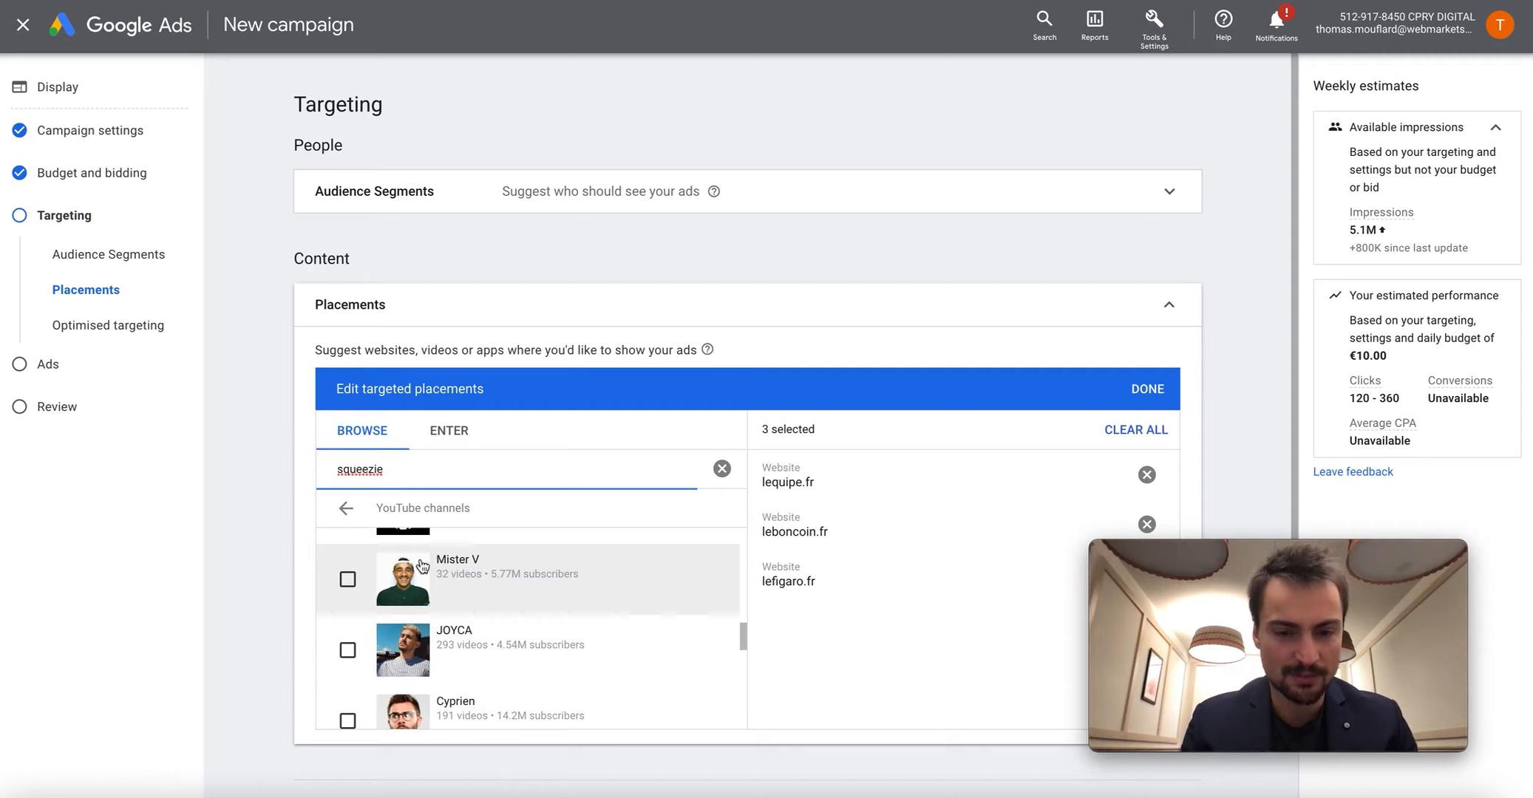
{"action": "left_click", "coordinate": [347, 579]}
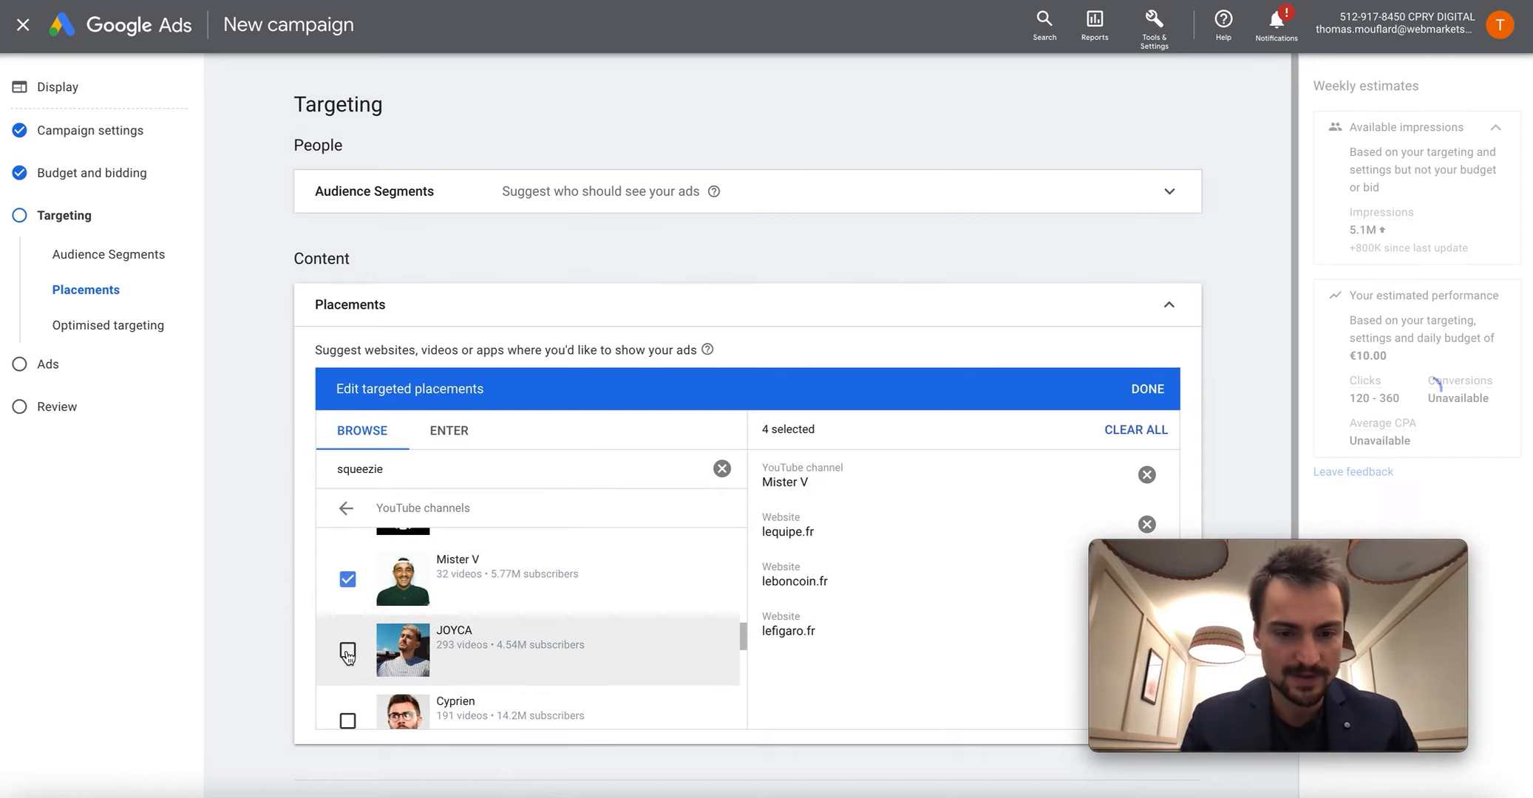
{"action": "left_click", "coordinate": [347, 696]}
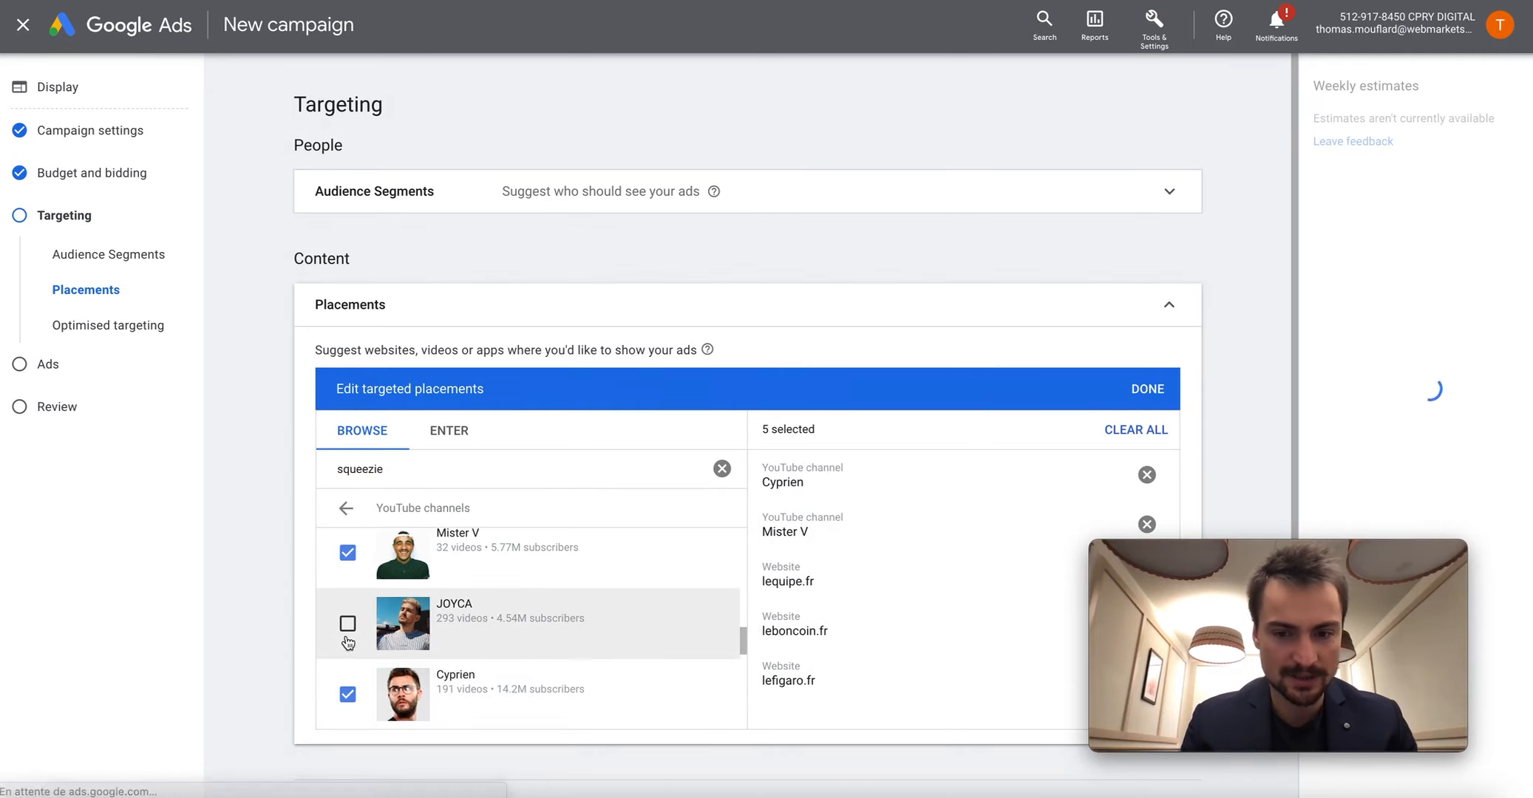
- Look through the other YouTube channels in the squeezie results
{"action": "scroll", "coordinate": [347, 635], "scroll_direction": "down", "scroll_amount": 3}
{"action": "scroll", "coordinate": [348, 650], "scroll_direction": "down", "scroll_amount": 3}
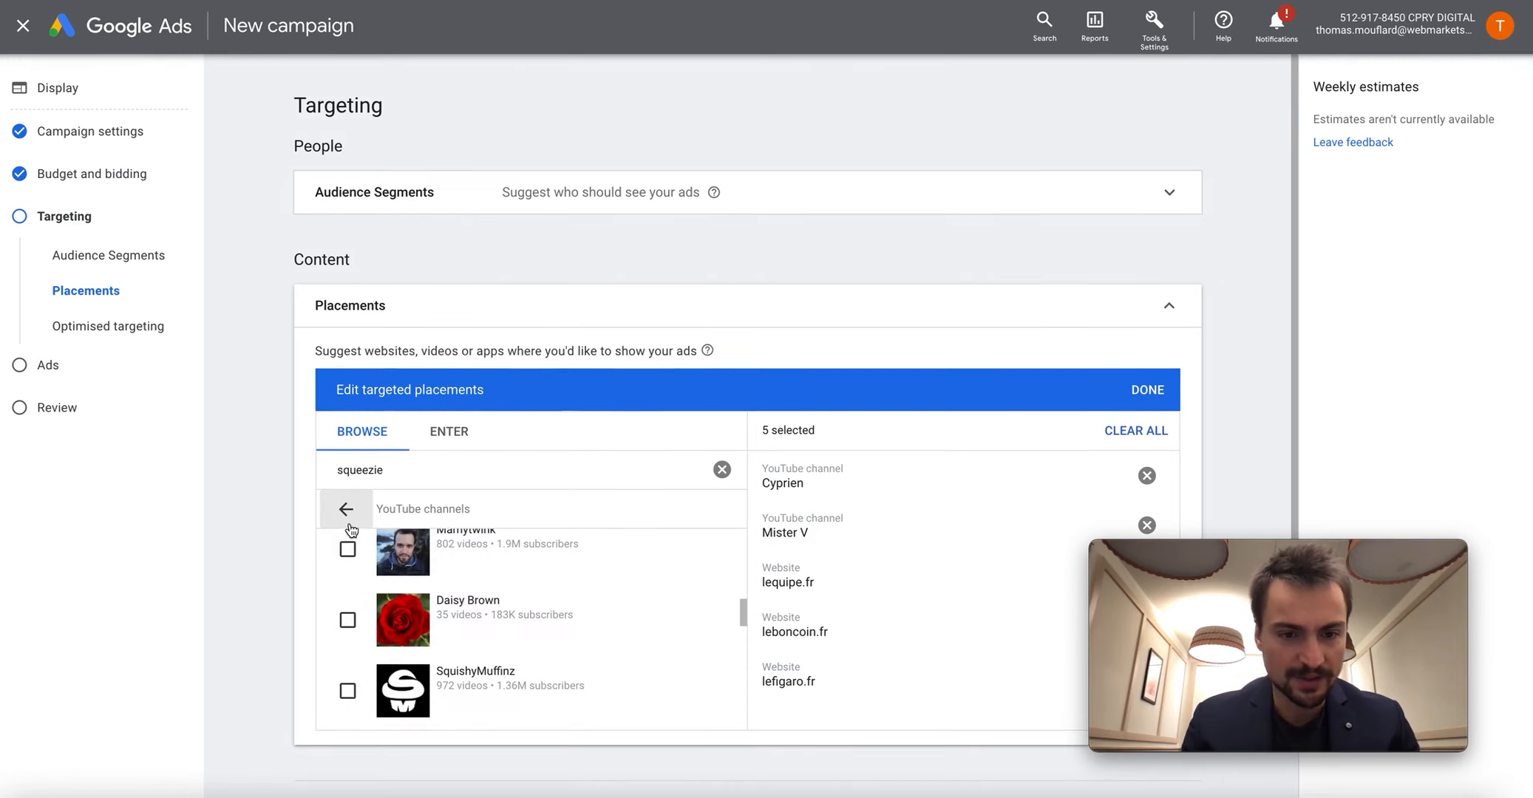
{"action": "scroll", "coordinate": [384, 598], "scroll_direction": "up", "scroll_amount": 6}
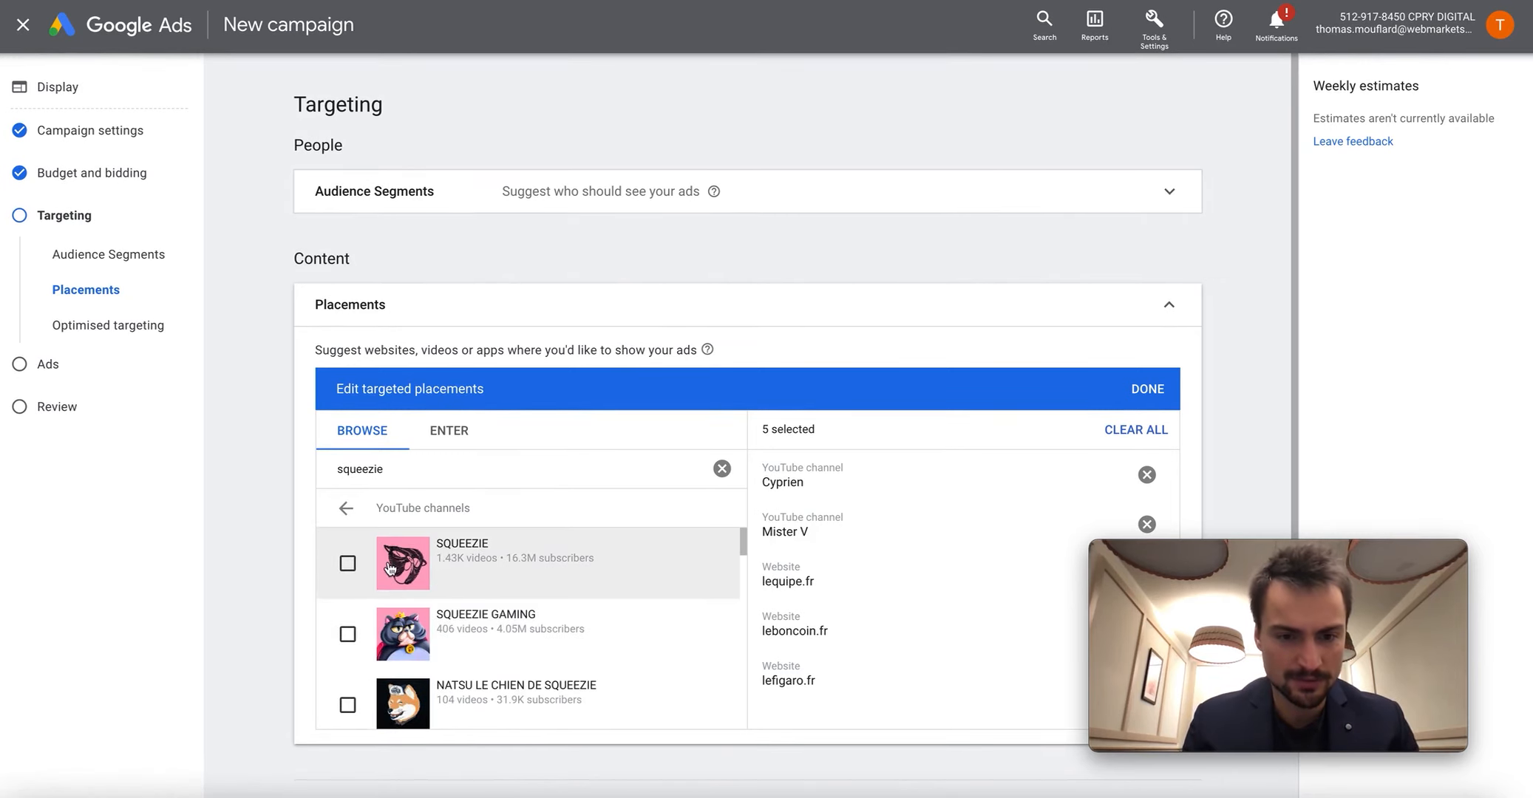
{"action": "scroll", "coordinate": [393, 598], "scroll_direction": "down", "scroll_amount": 1}
{"action": "scroll", "coordinate": [393, 597], "scroll_direction": "down", "scroll_amount": 5}
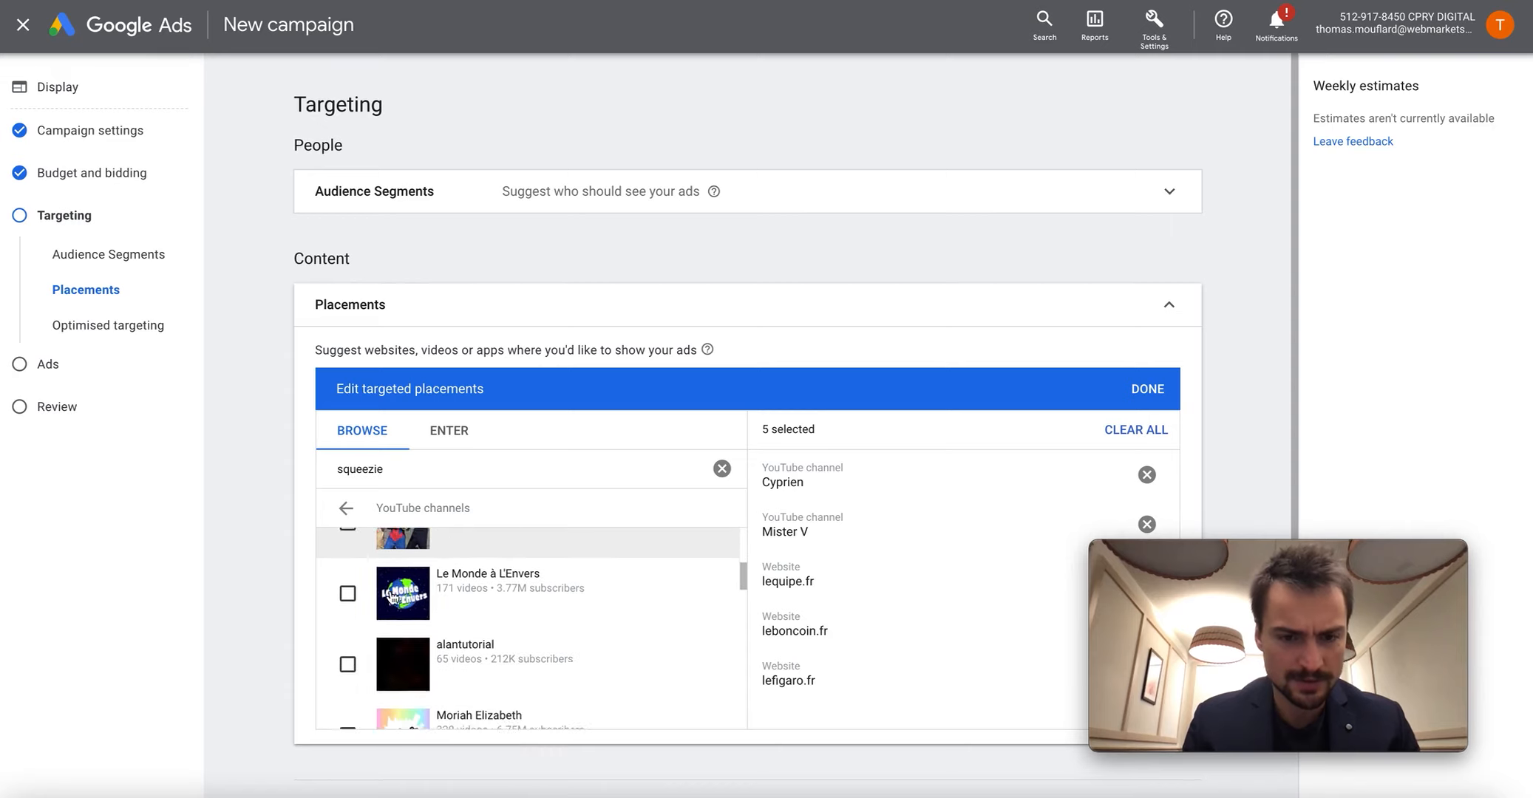
{"action": "scroll", "coordinate": [392, 597], "scroll_direction": "down", "scroll_amount": 5}
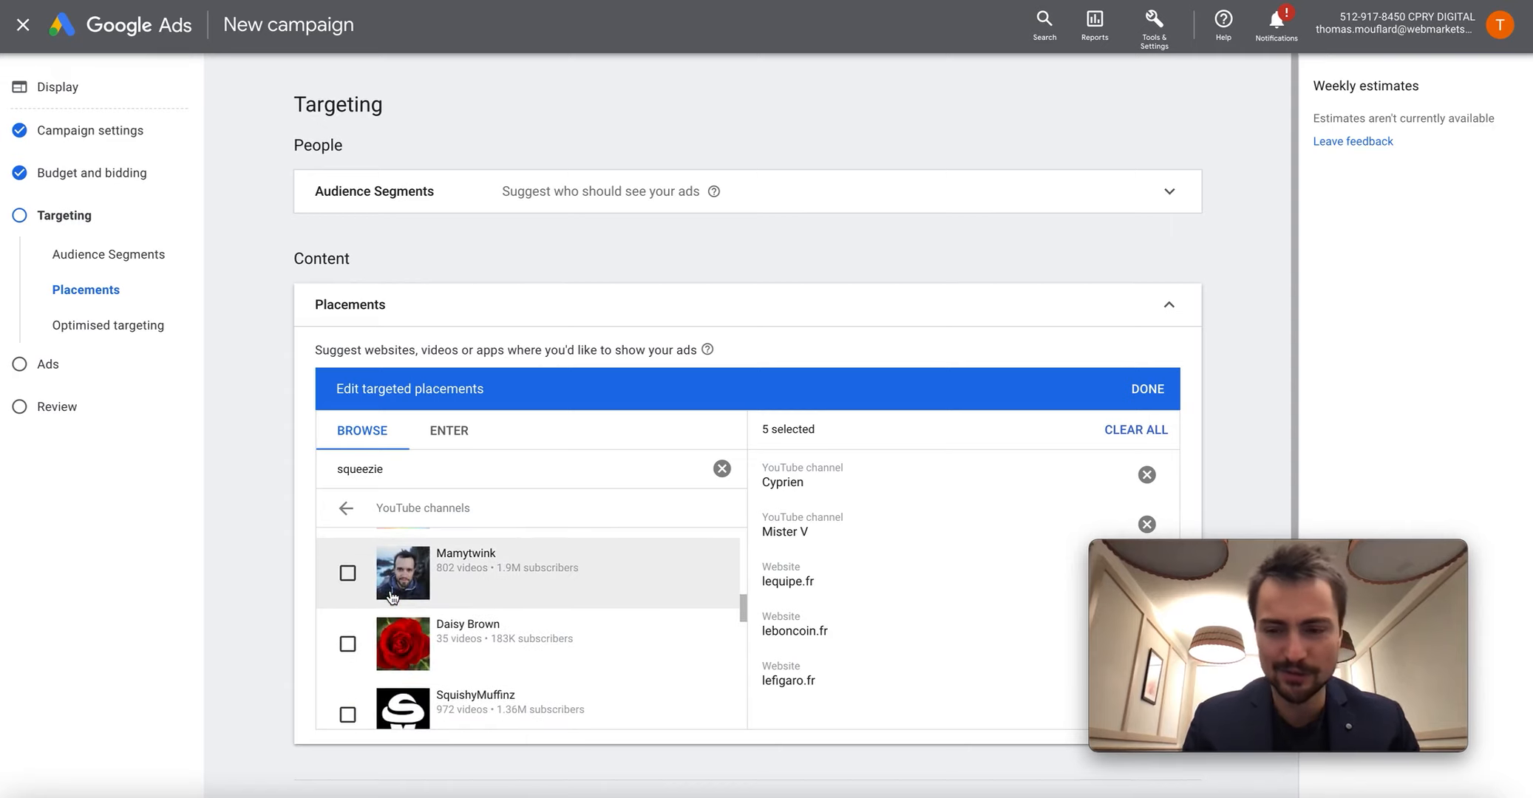
- Replace the squeezie search with bfm and list the matching YouTube channels
{"action": "left_click", "coordinate": [368, 471]}
{"action": "double_click", "coordinate": [367, 473]}
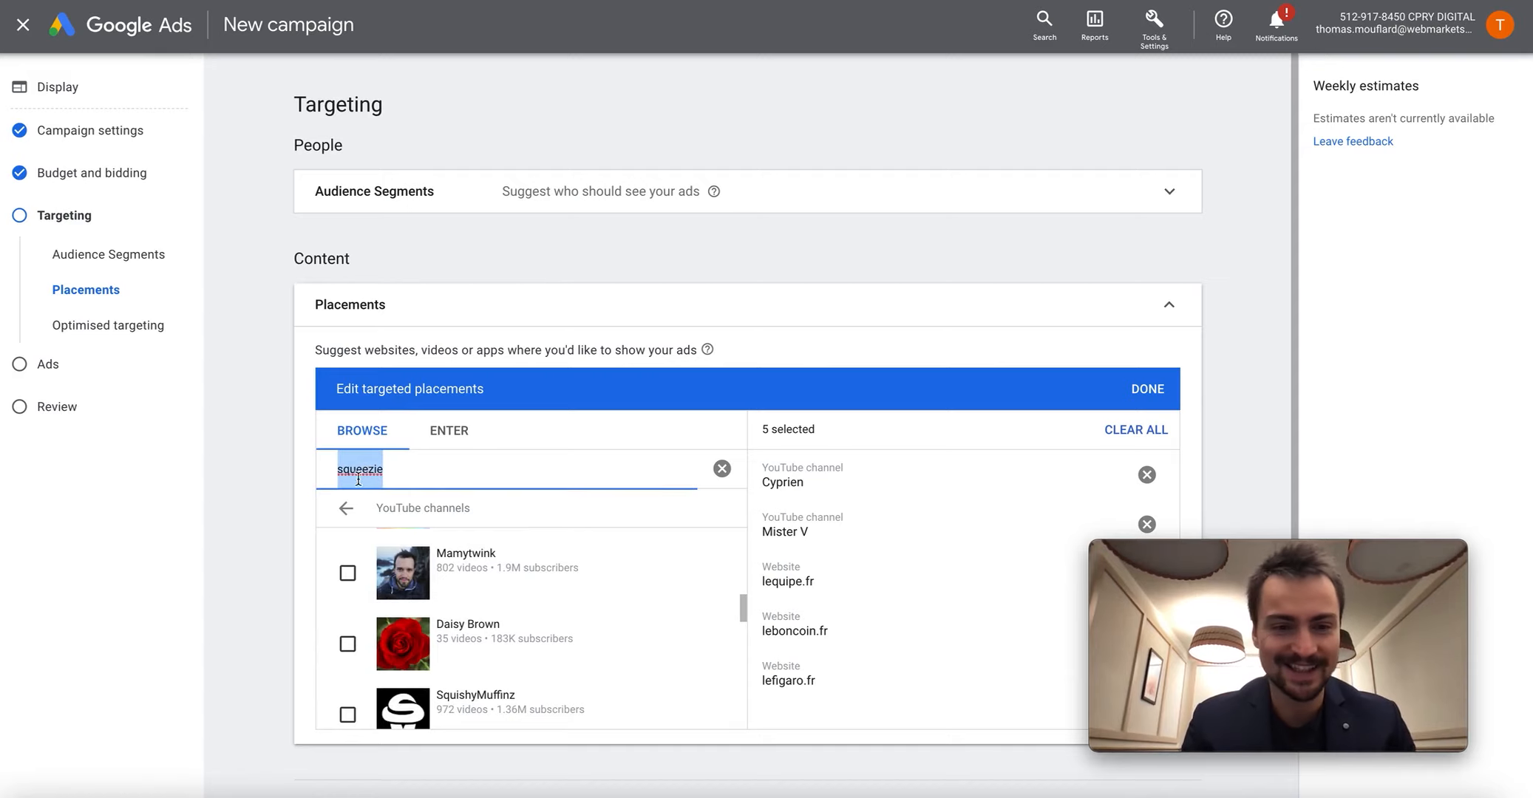
{"action": "scroll", "coordinate": [518, 502], "scroll_direction": "down", "scroll_amount": 1}
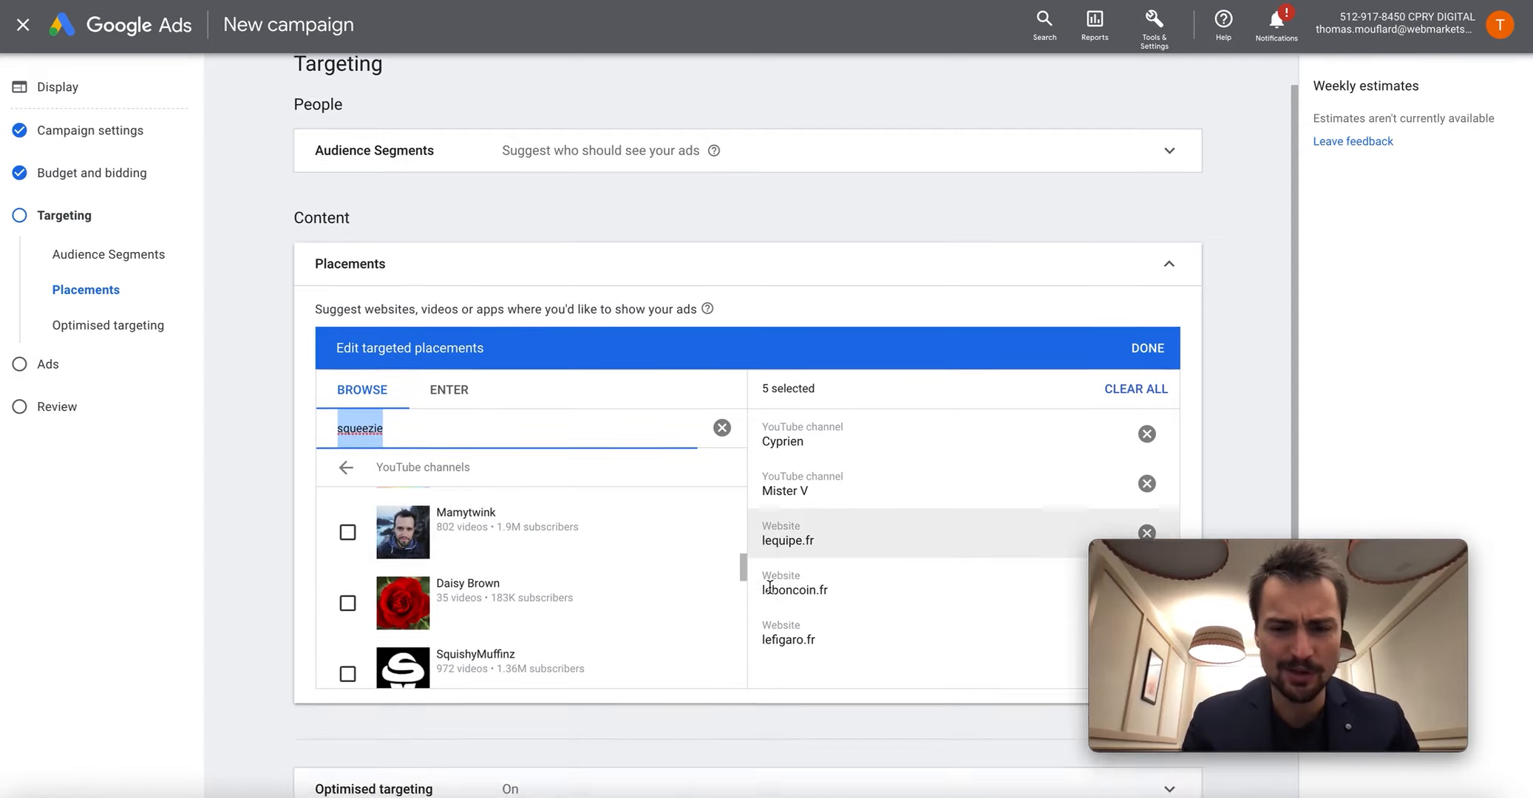
{"action": "key", "text": "BackSpace"}
{"action": "scroll", "coordinate": [373, 406], "scroll_direction": "up", "scroll_amount": 1}
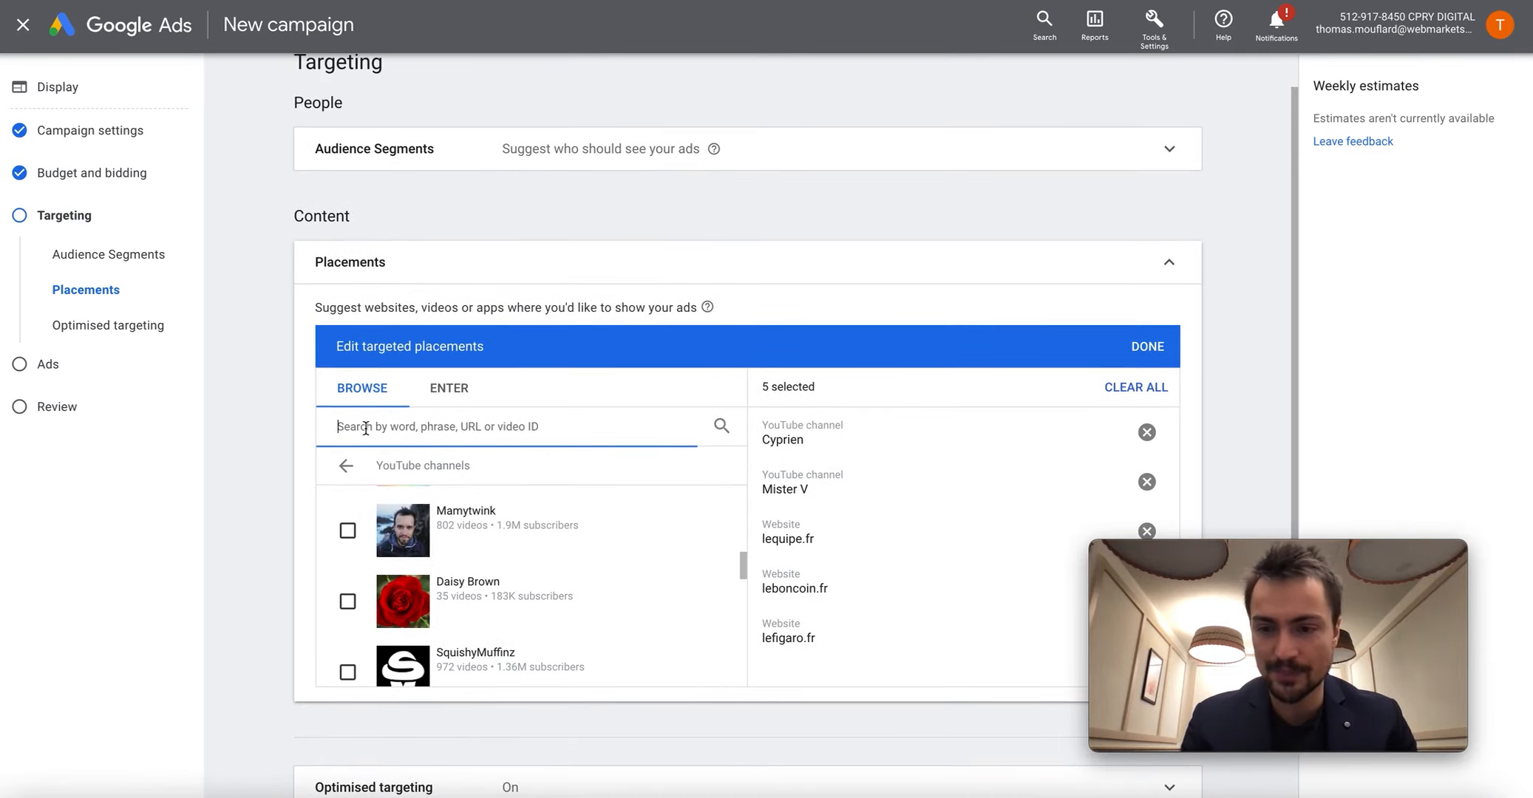
{"action": "type", "text": "bfm"}
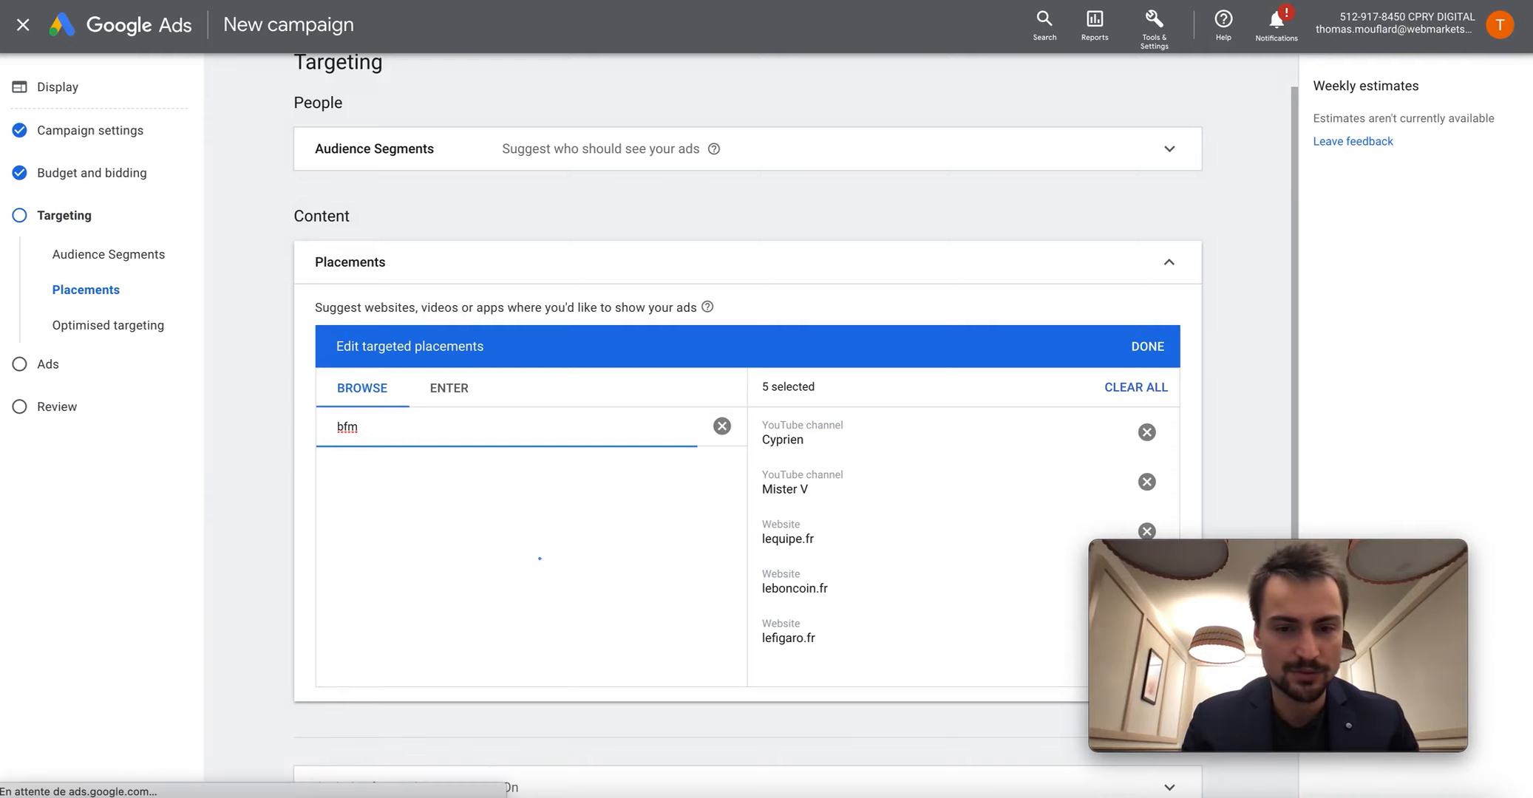
{"action": "double_click", "coordinate": [357, 427]}
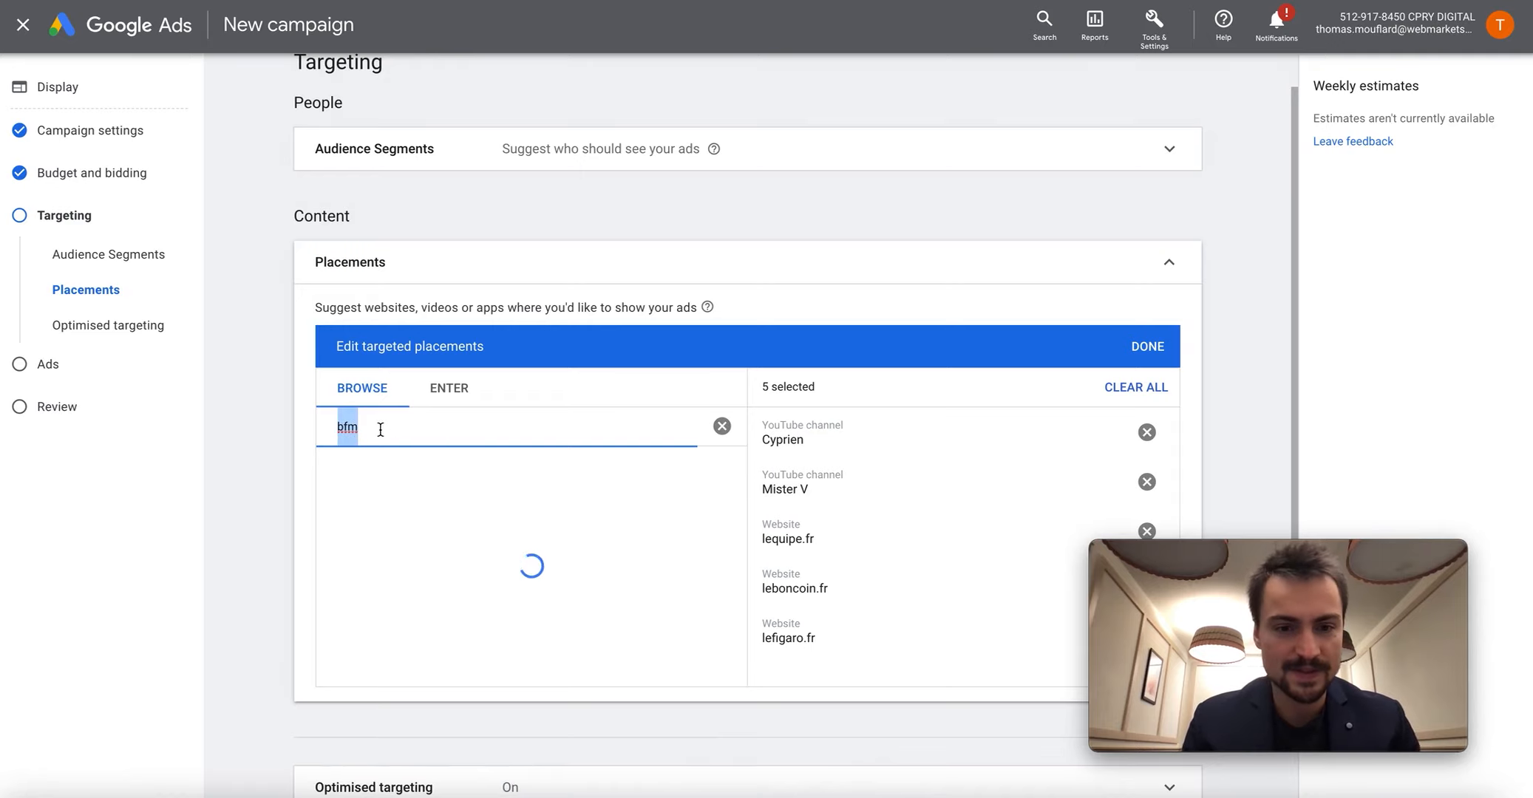
{"action": "key", "text": "BackSpace"}
{"action": "left_click", "coordinate": [421, 494]}
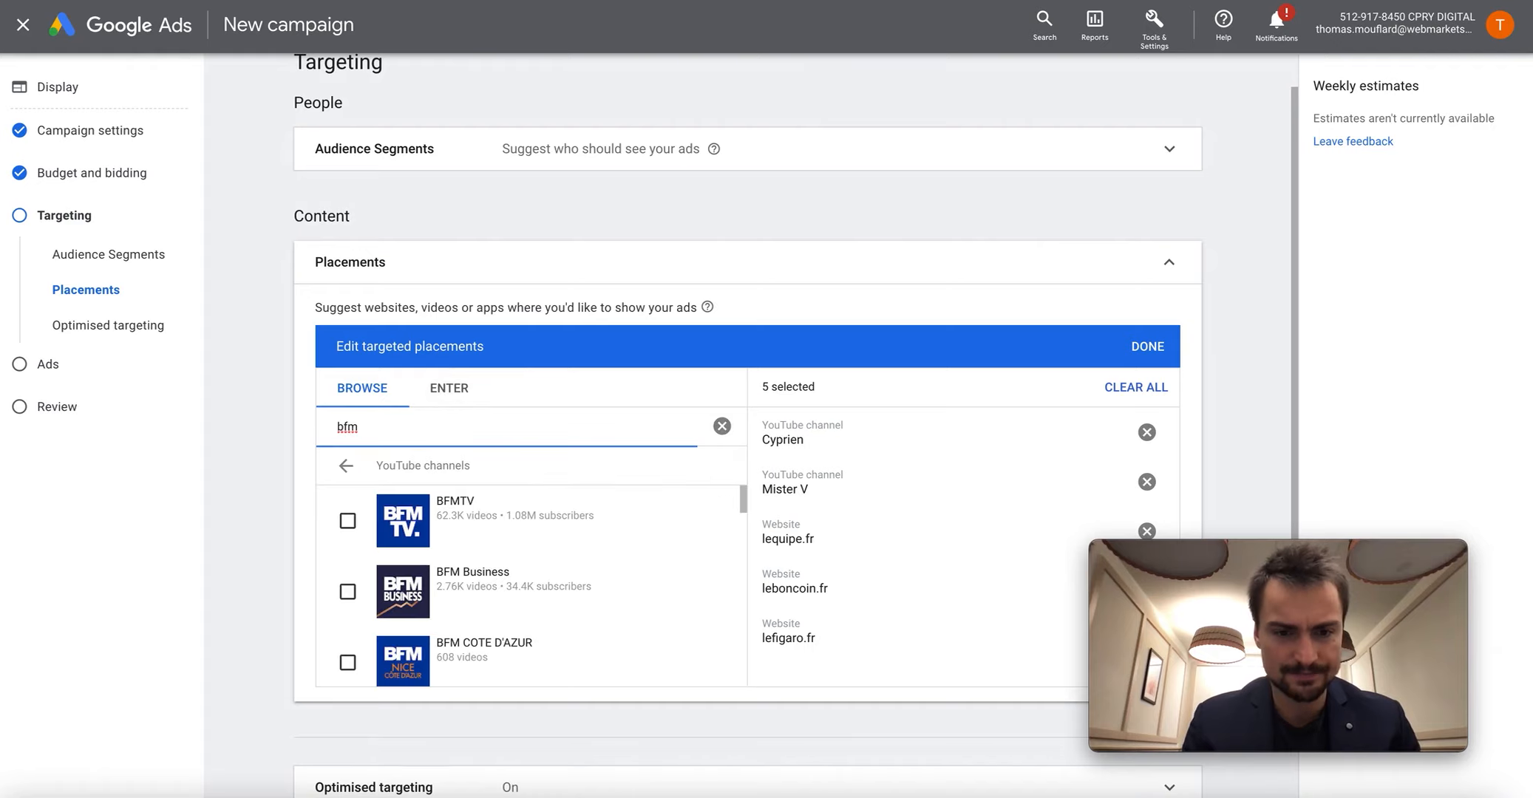
- Add the BFMTV and BFM Business YouTube channels to the targeted placements
{"action": "left_click", "coordinate": [342, 529]}
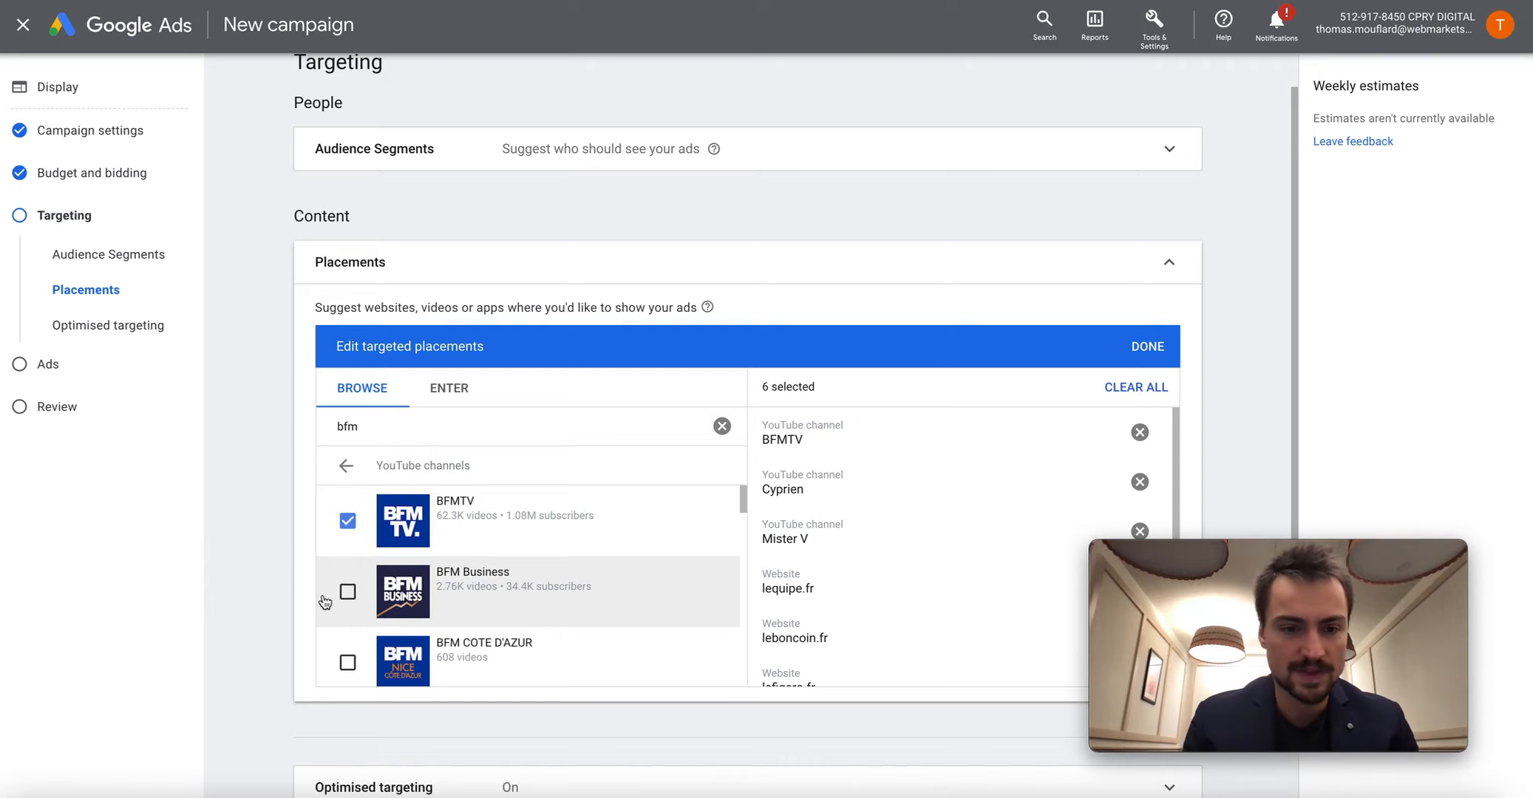
{"action": "left_click", "coordinate": [347, 591]}
{"action": "scroll", "coordinate": [301, 592], "scroll_direction": "down", "scroll_amount": 1}
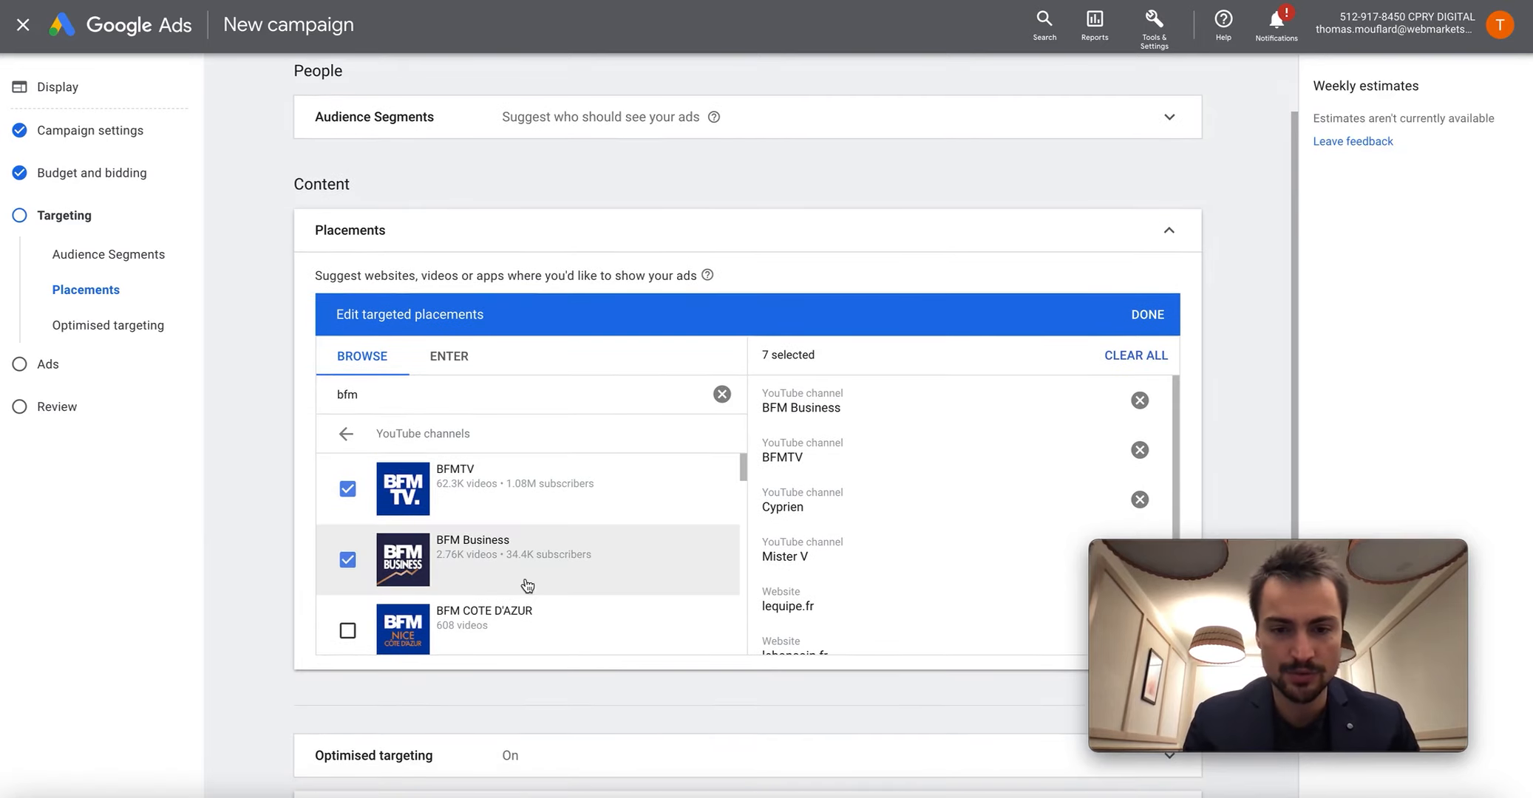
{"action": "scroll", "coordinate": [527, 584], "scroll_direction": "down", "scroll_amount": 1}
{"action": "scroll", "coordinate": [527, 584], "scroll_direction": "up", "scroll_amount": 1}
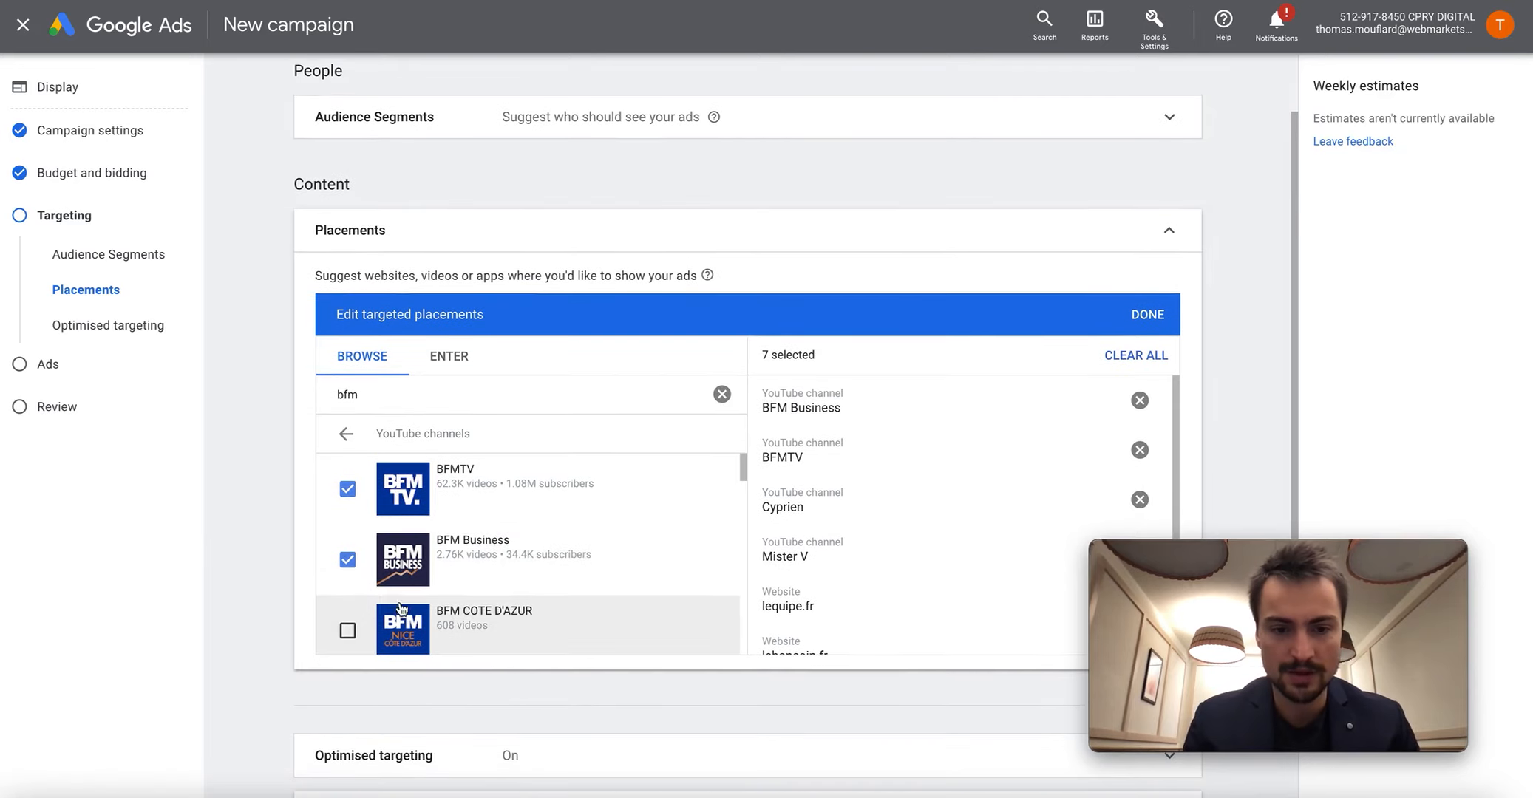
- Remove the BFMTV channel from the targeted placements, then search YouTube channels for marketing and add Marketing Mania
{"action": "left_click", "coordinate": [347, 490]}
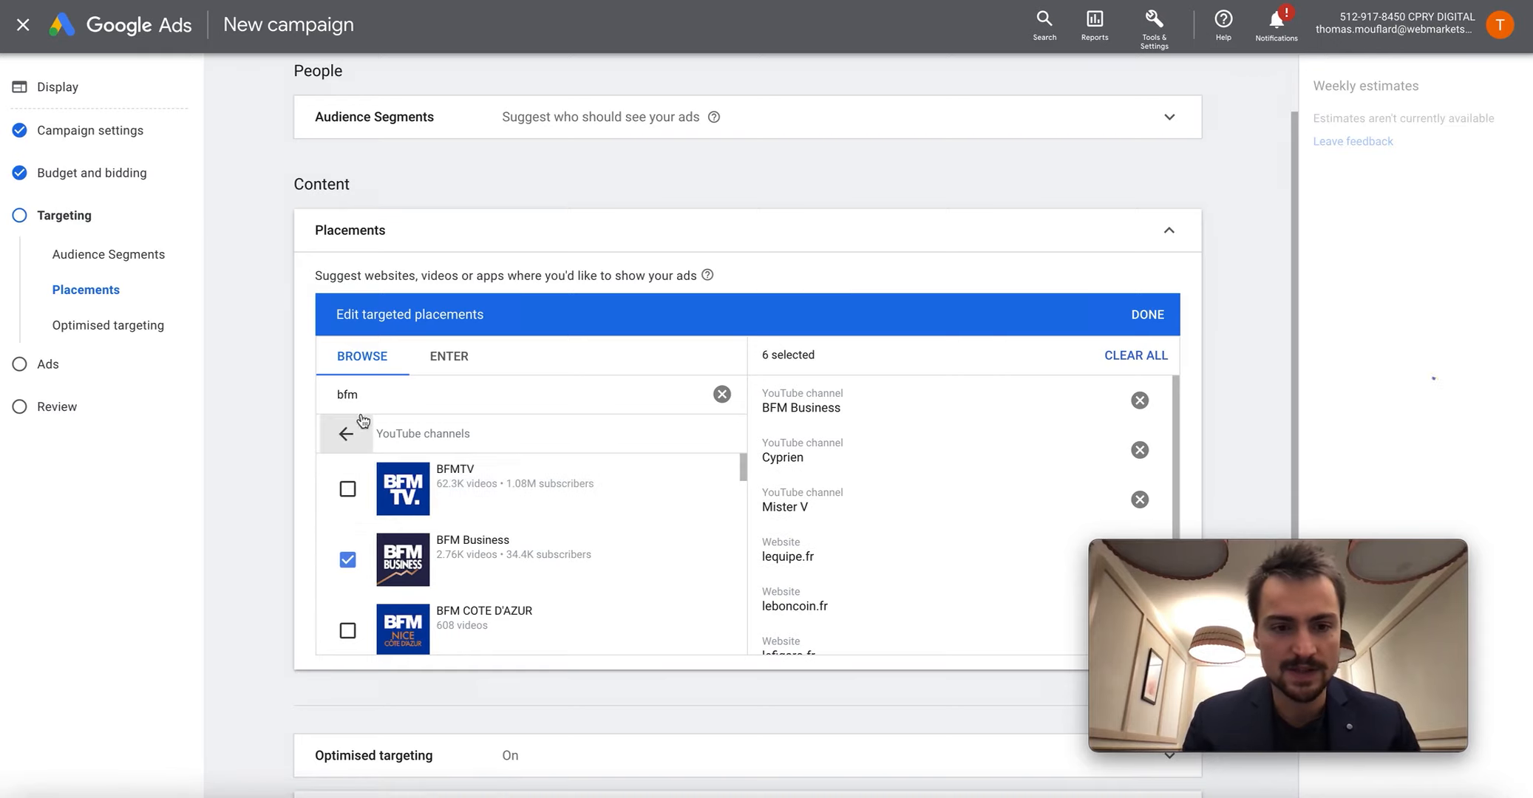
{"action": "double_click", "coordinate": [359, 401]}
{"action": "type", "text": "m"}
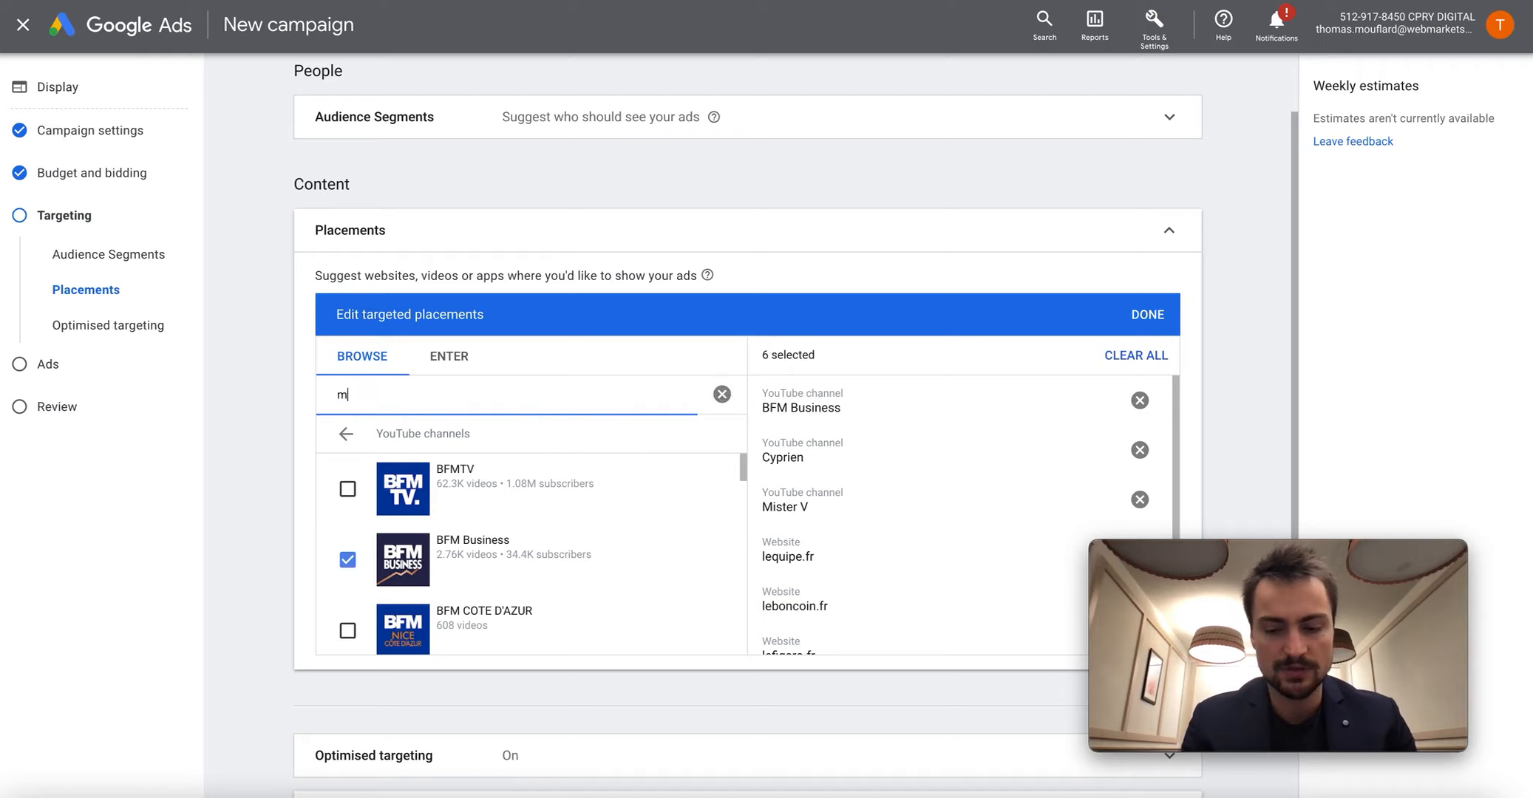
{"action": "type", "text": "arketin"}
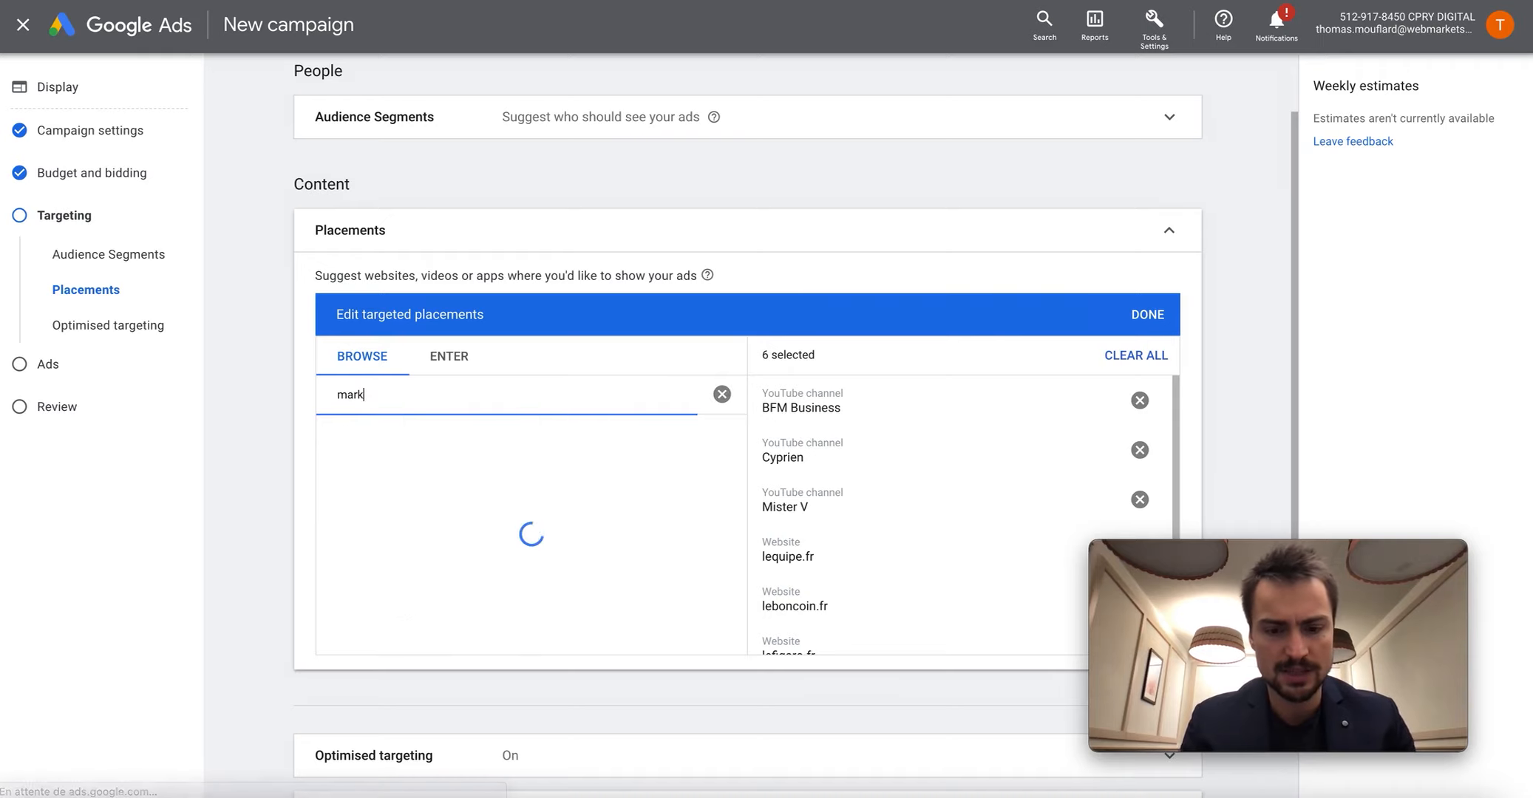
{"action": "type", "text": "g mania"}
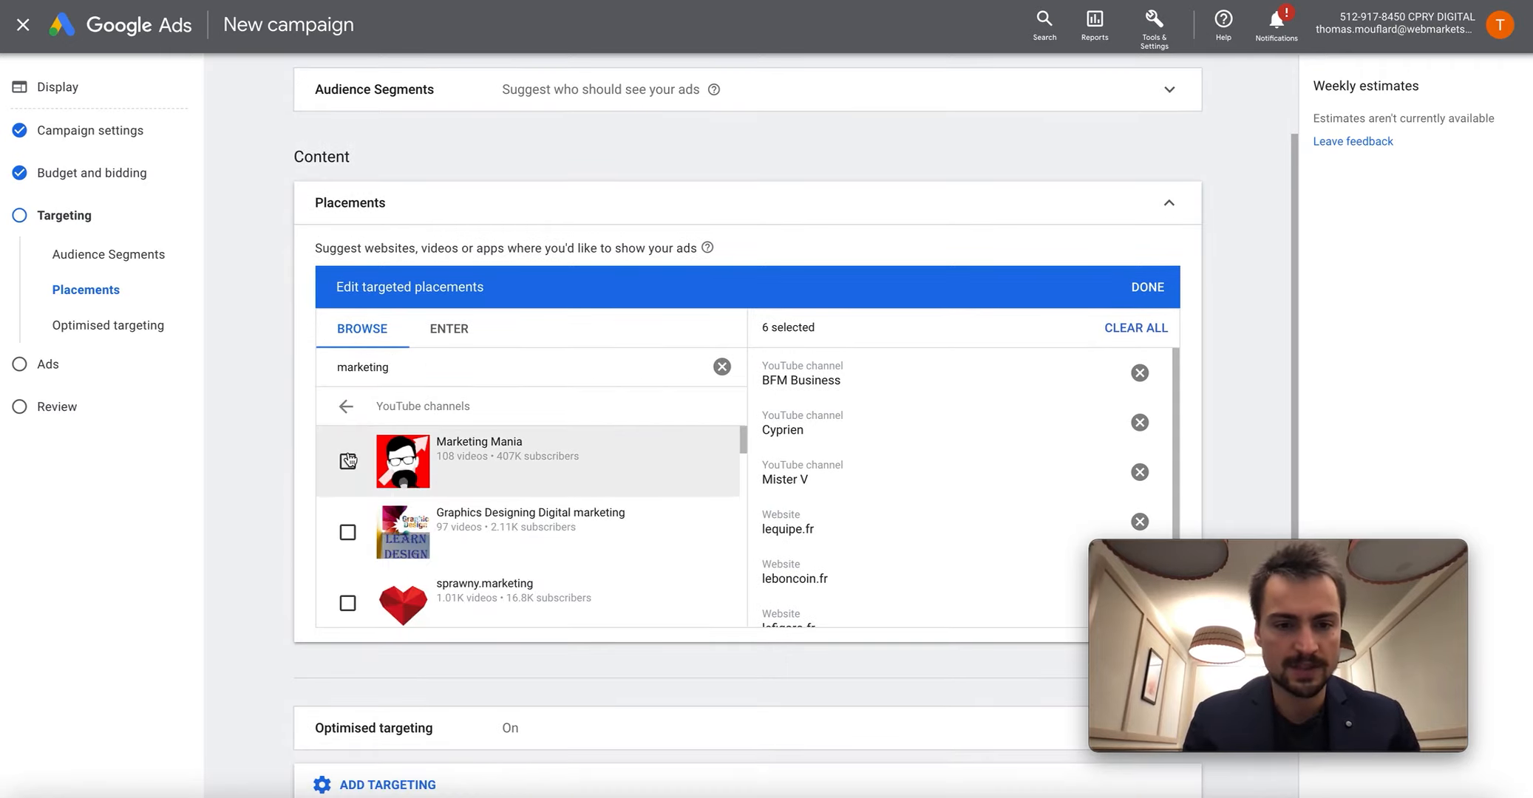
{"action": "left_click", "coordinate": [348, 460]}
- Replace the marketing search with theo lion and add the Théo Lion YouTube channel to the targeted placements
{"action": "scroll", "coordinate": [343, 521], "scroll_direction": "up", "scroll_amount": 1}
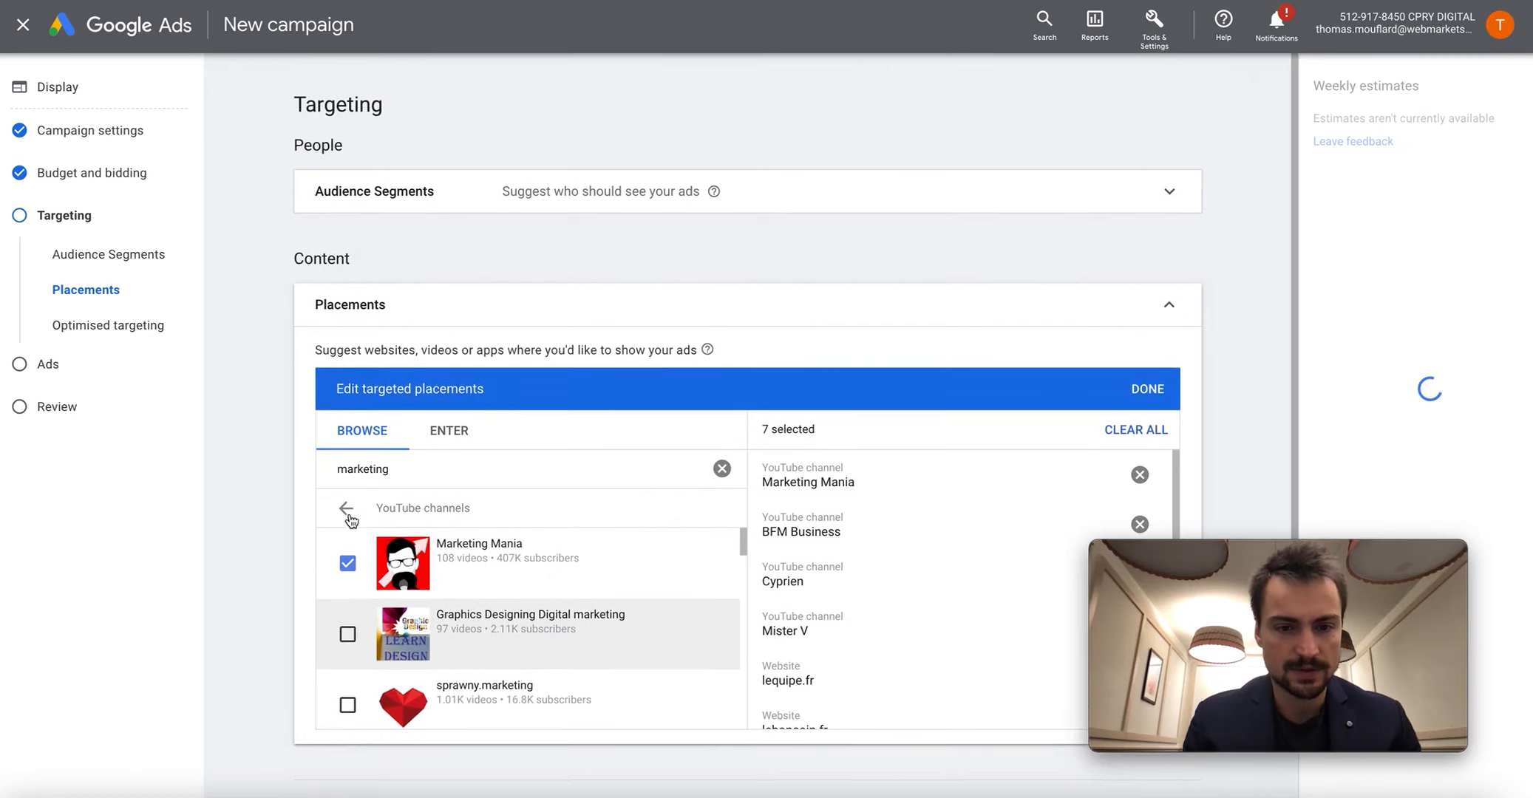
{"action": "scroll", "coordinate": [350, 519], "scroll_direction": "down", "scroll_amount": 2}
{"action": "scroll", "coordinate": [304, 503], "scroll_direction": "down", "scroll_amount": 1}
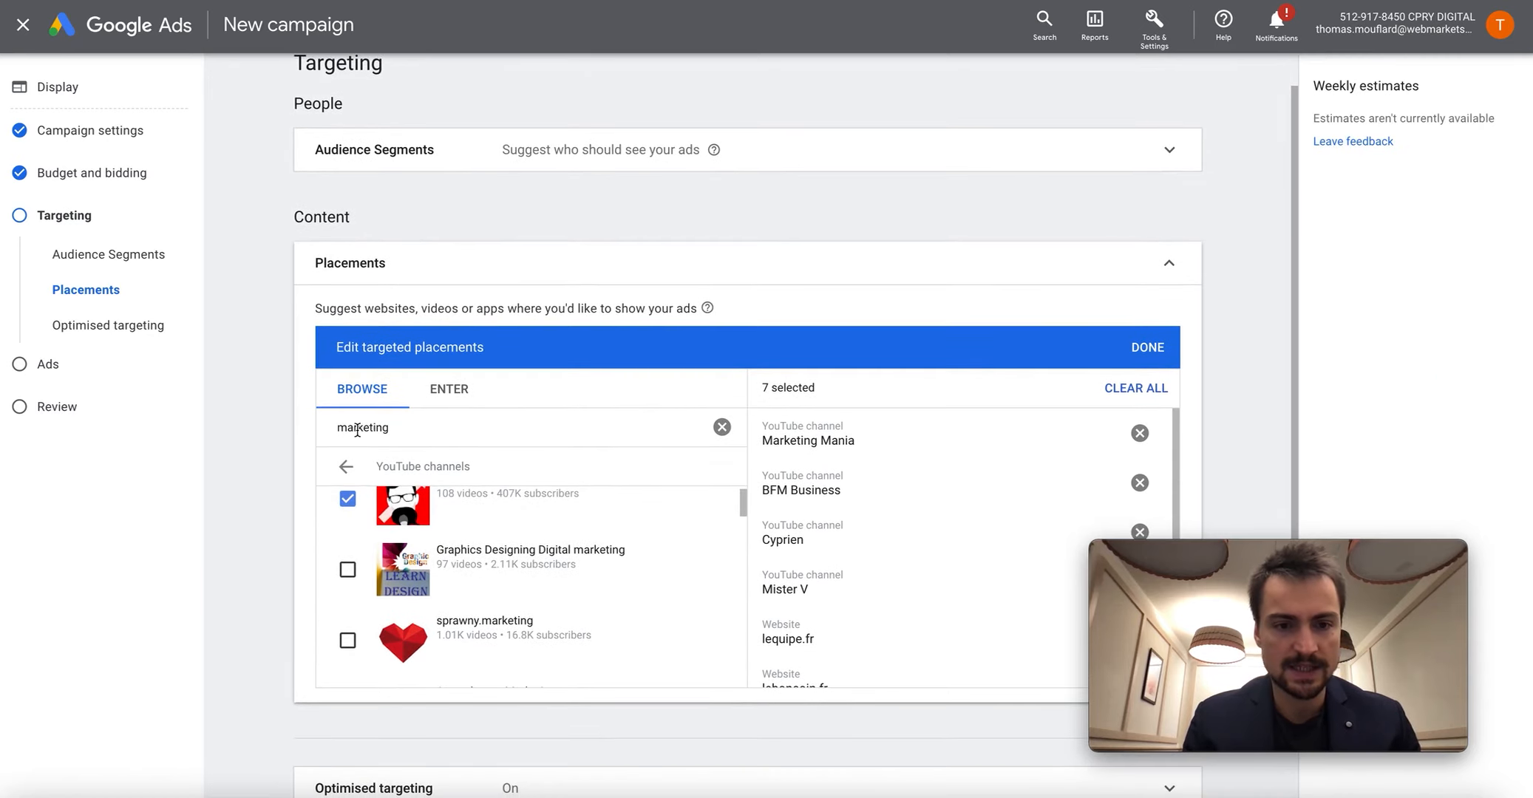
{"action": "left_click", "coordinate": [371, 473]}
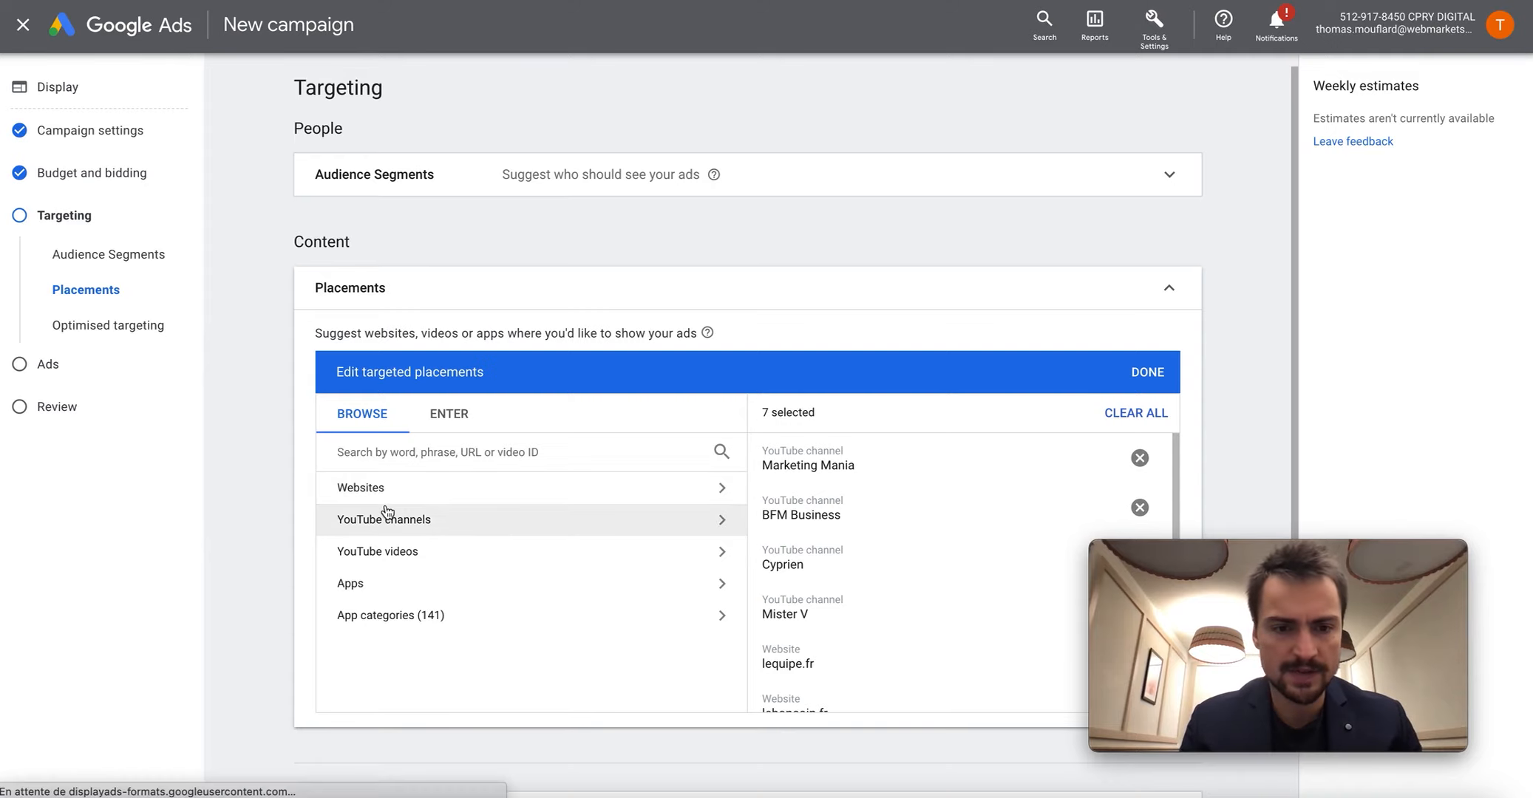
{"action": "left_click", "coordinate": [410, 454]}
{"action": "type", "text": "theo lion"}
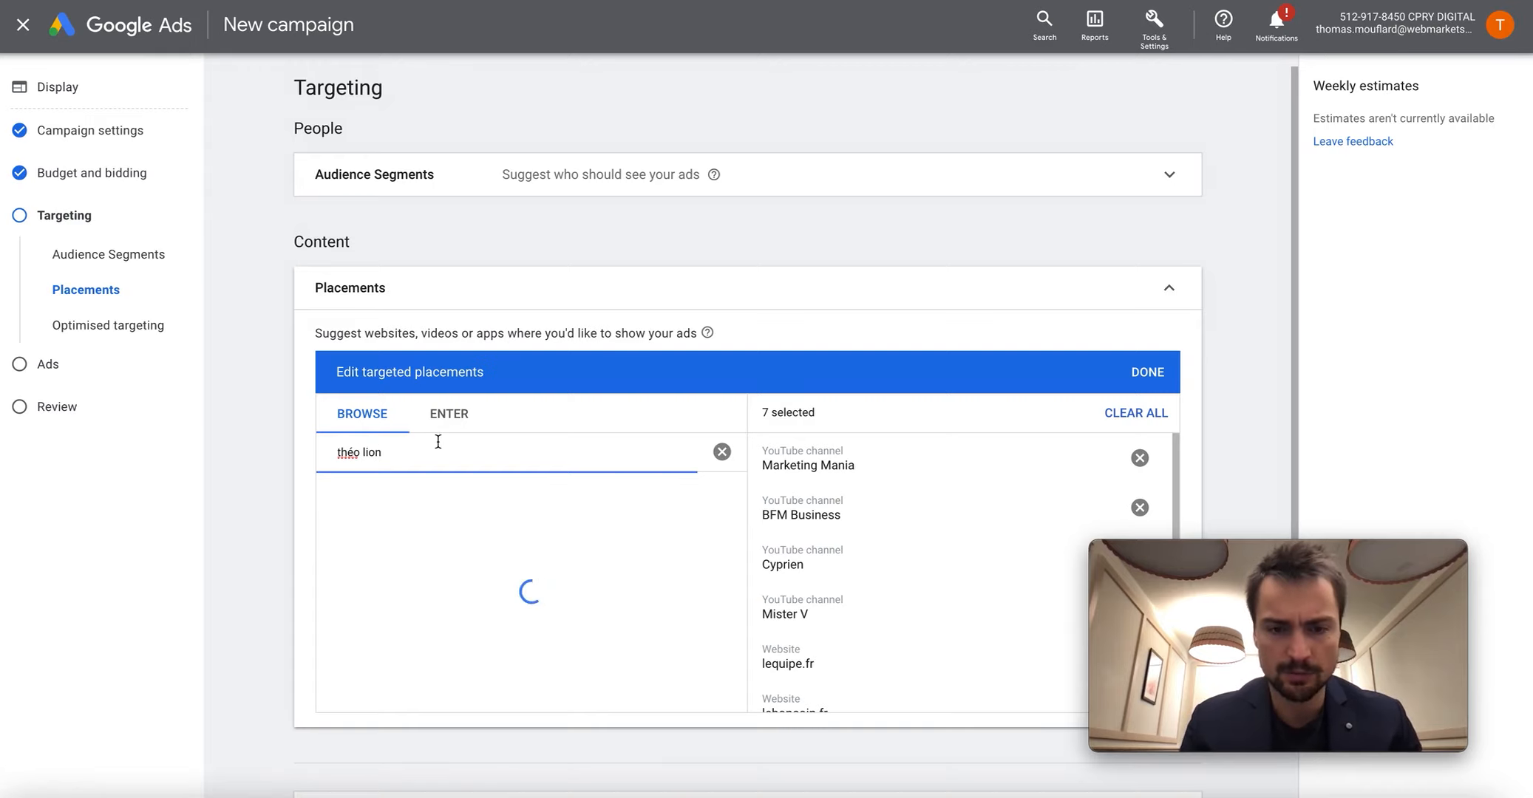
{"action": "left_click", "coordinate": [347, 548]}
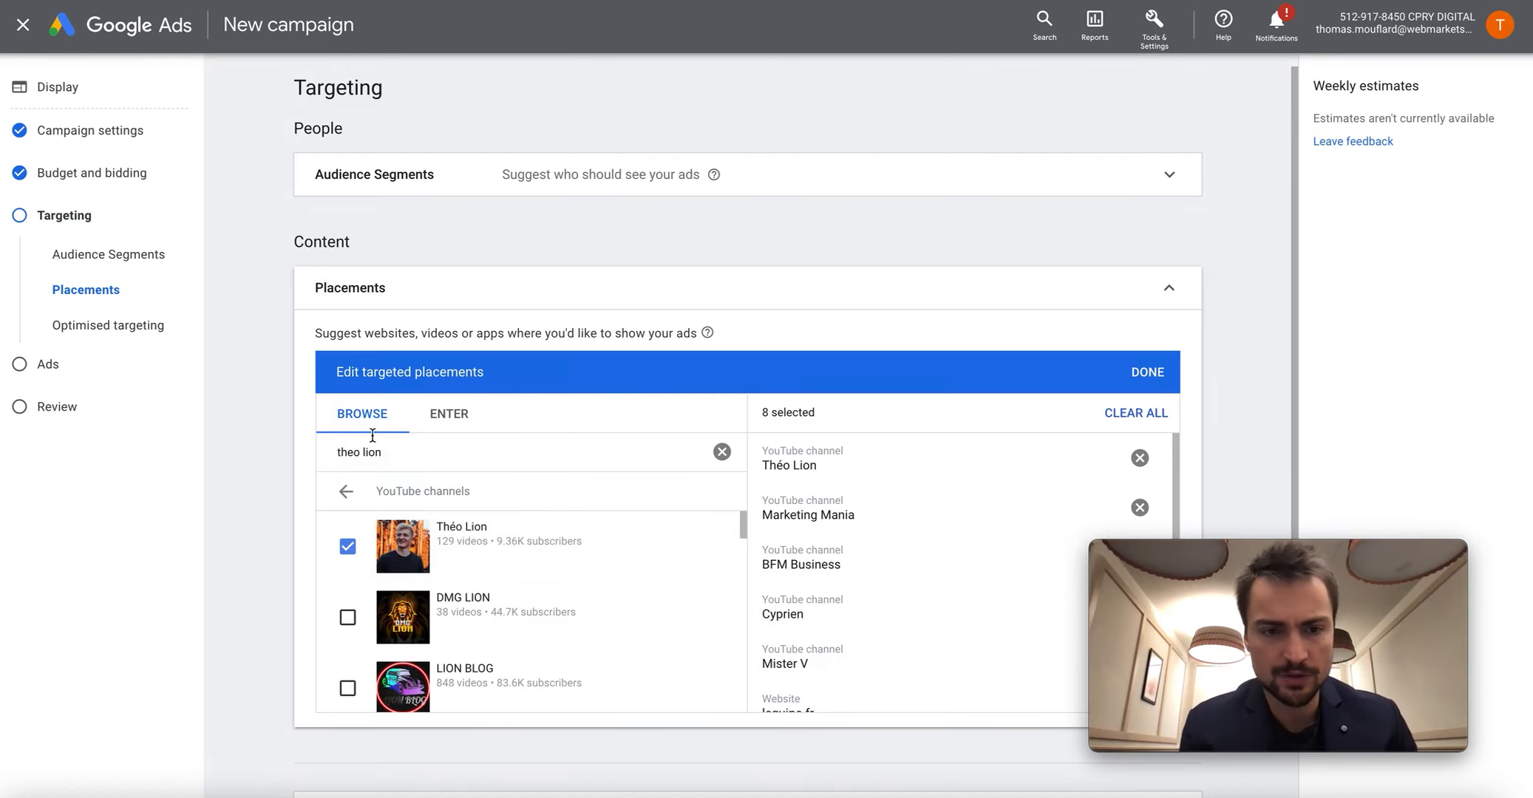
- Search YouTube videos for loup de wall and add LE LOUP DE WALL STREET Bande Annonce VF to the targeted placements
{"action": "left_click", "coordinate": [342, 499]}
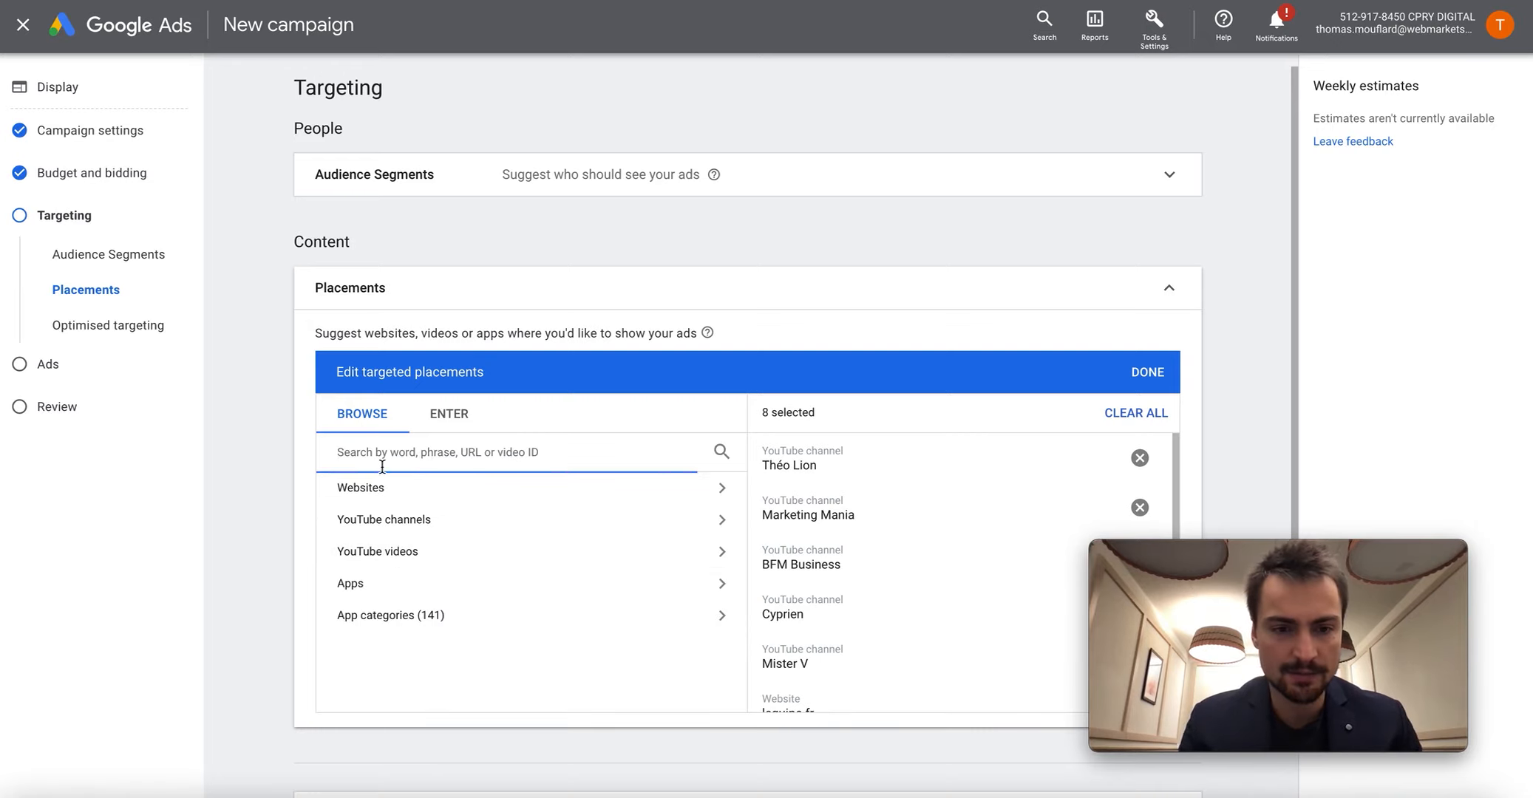
{"action": "left_click", "coordinate": [437, 551]}
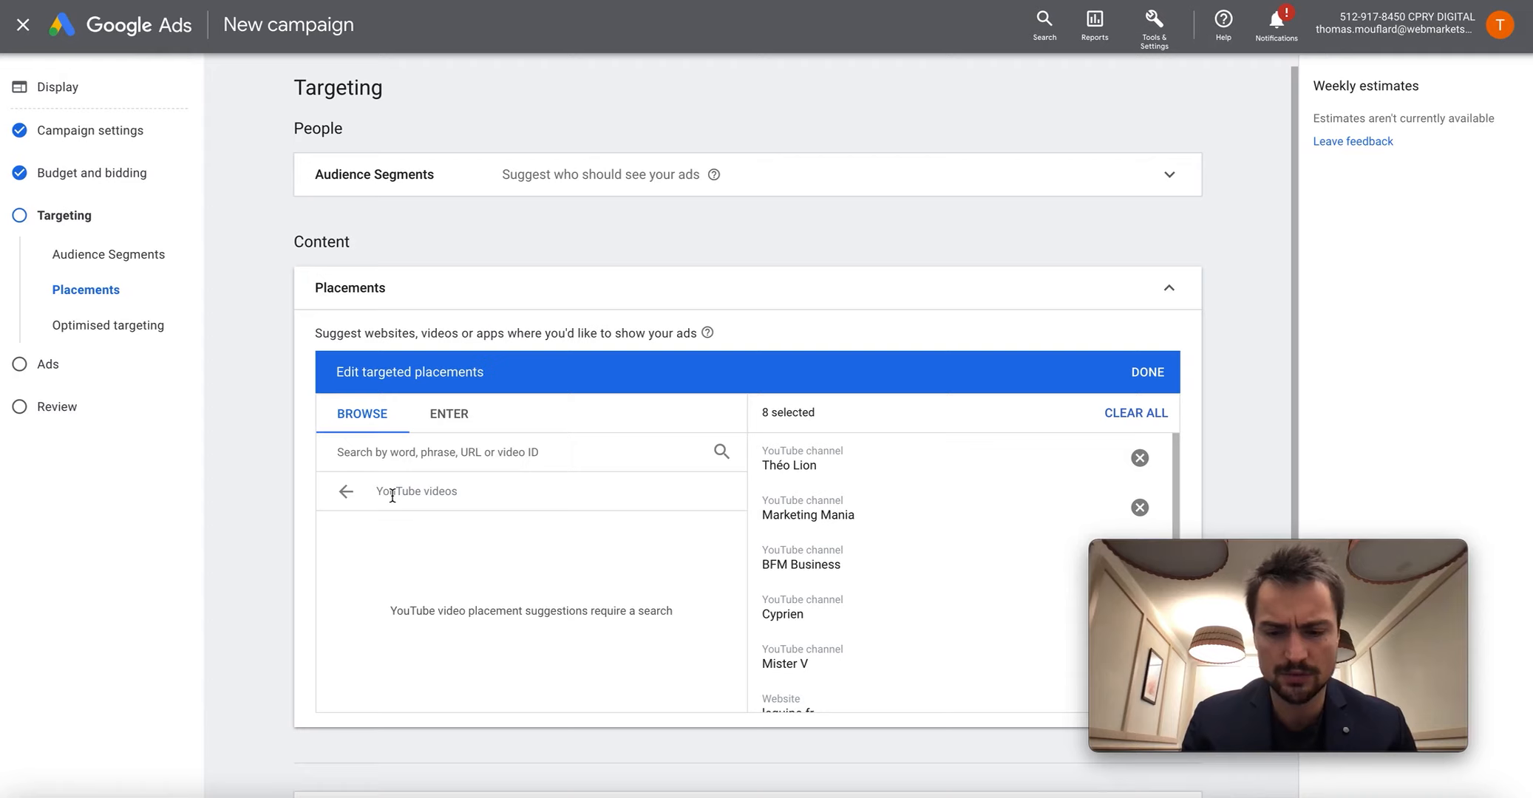
{"action": "type", "text": "loup de wall"}
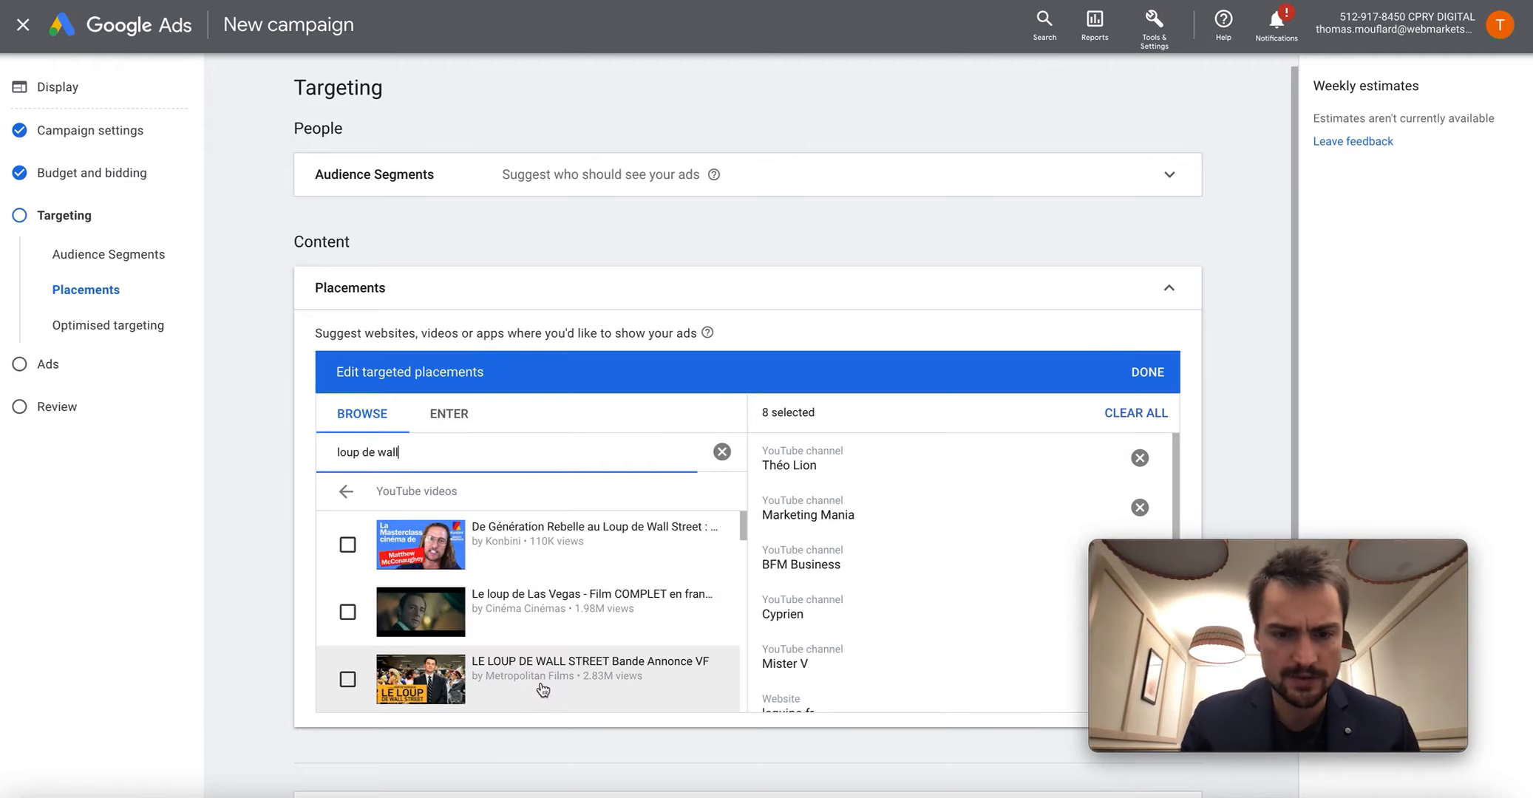
{"action": "scroll", "coordinate": [538, 650], "scroll_direction": "down", "scroll_amount": 1}
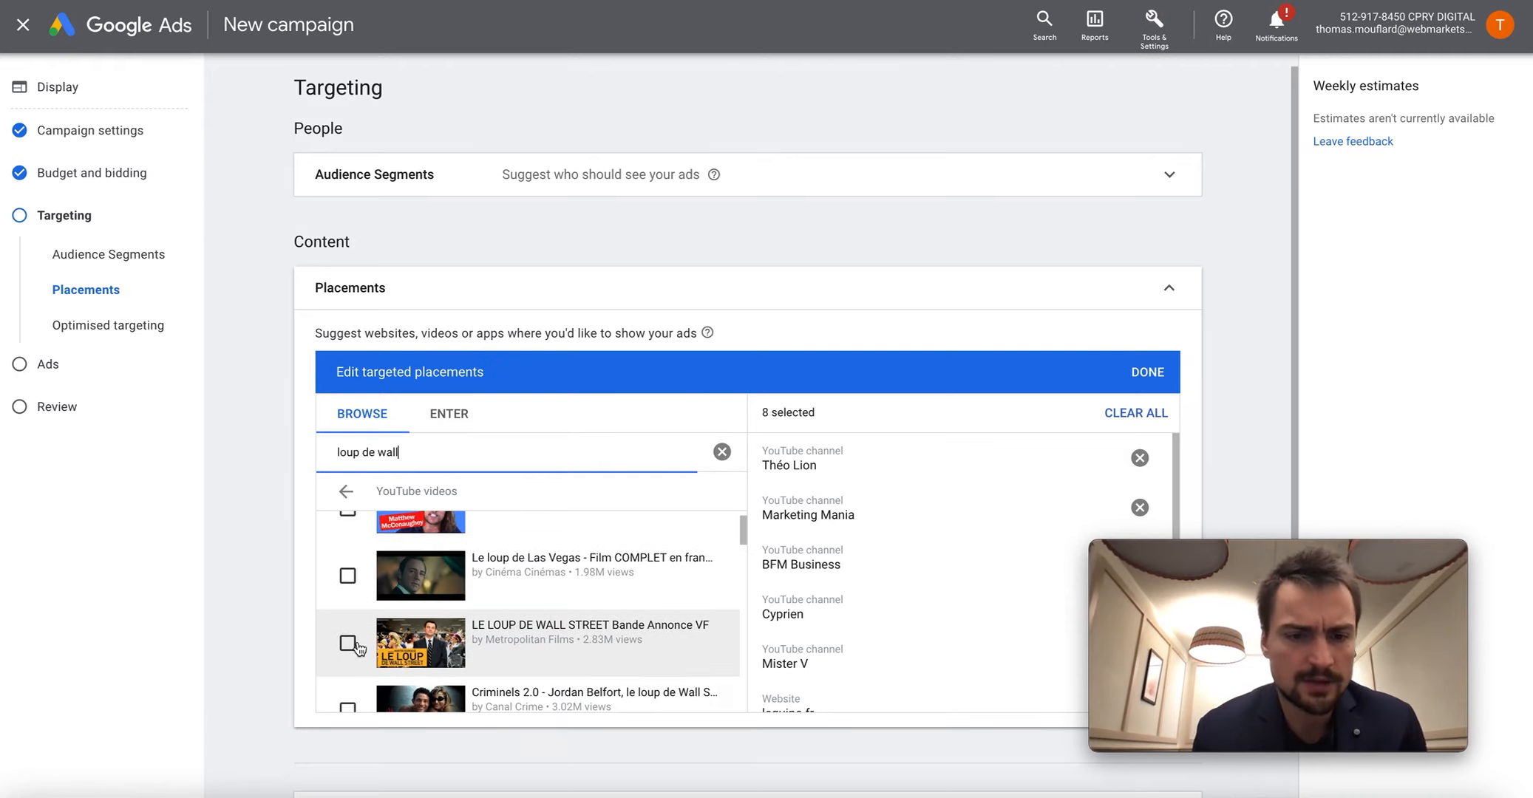
{"action": "scroll", "coordinate": [347, 649], "scroll_direction": "down", "scroll_amount": 1}
{"action": "scroll", "coordinate": [347, 649], "scroll_direction": "up", "scroll_amount": 1}
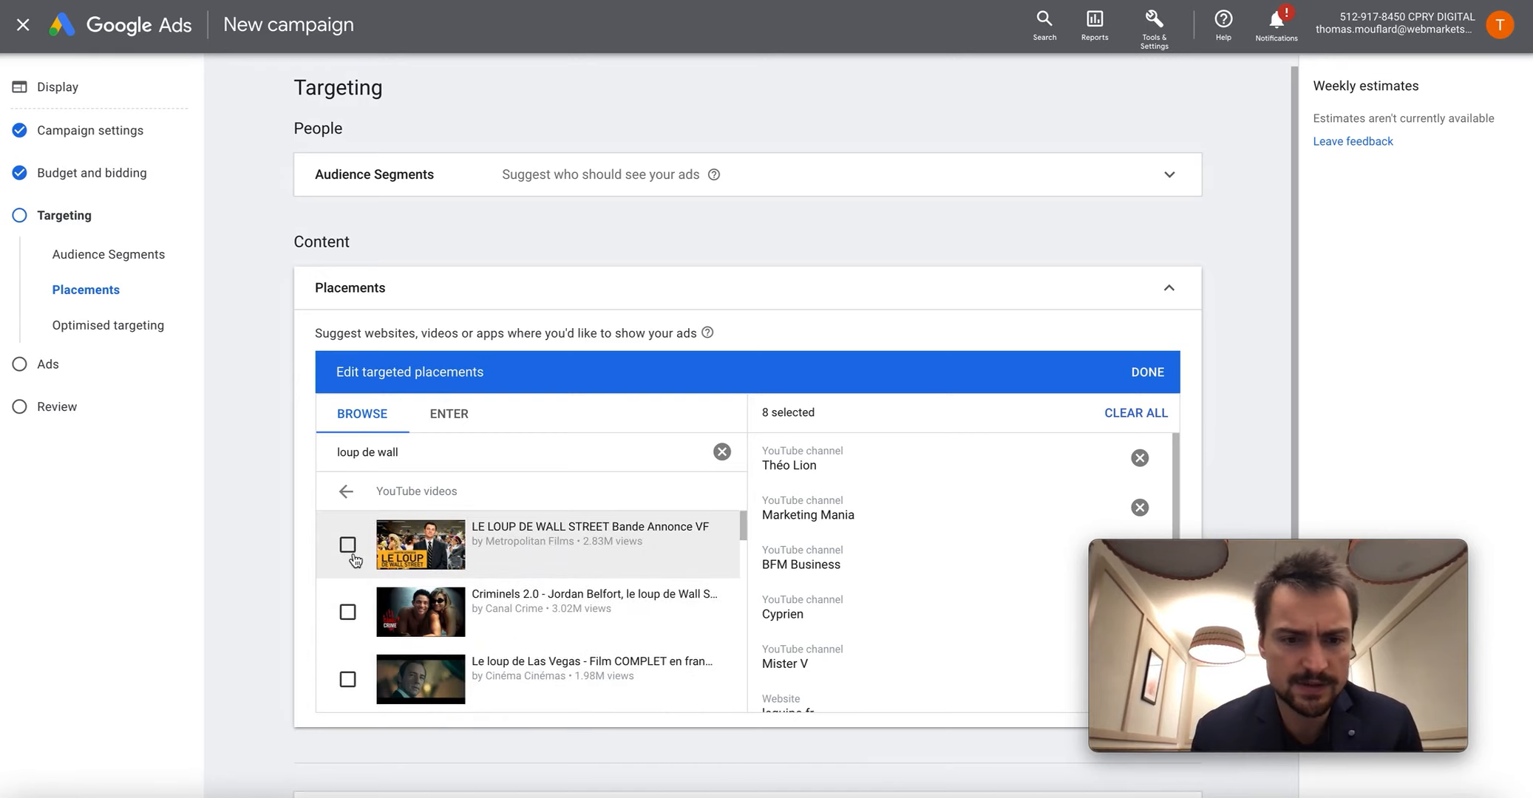
{"action": "left_click", "coordinate": [347, 544]}
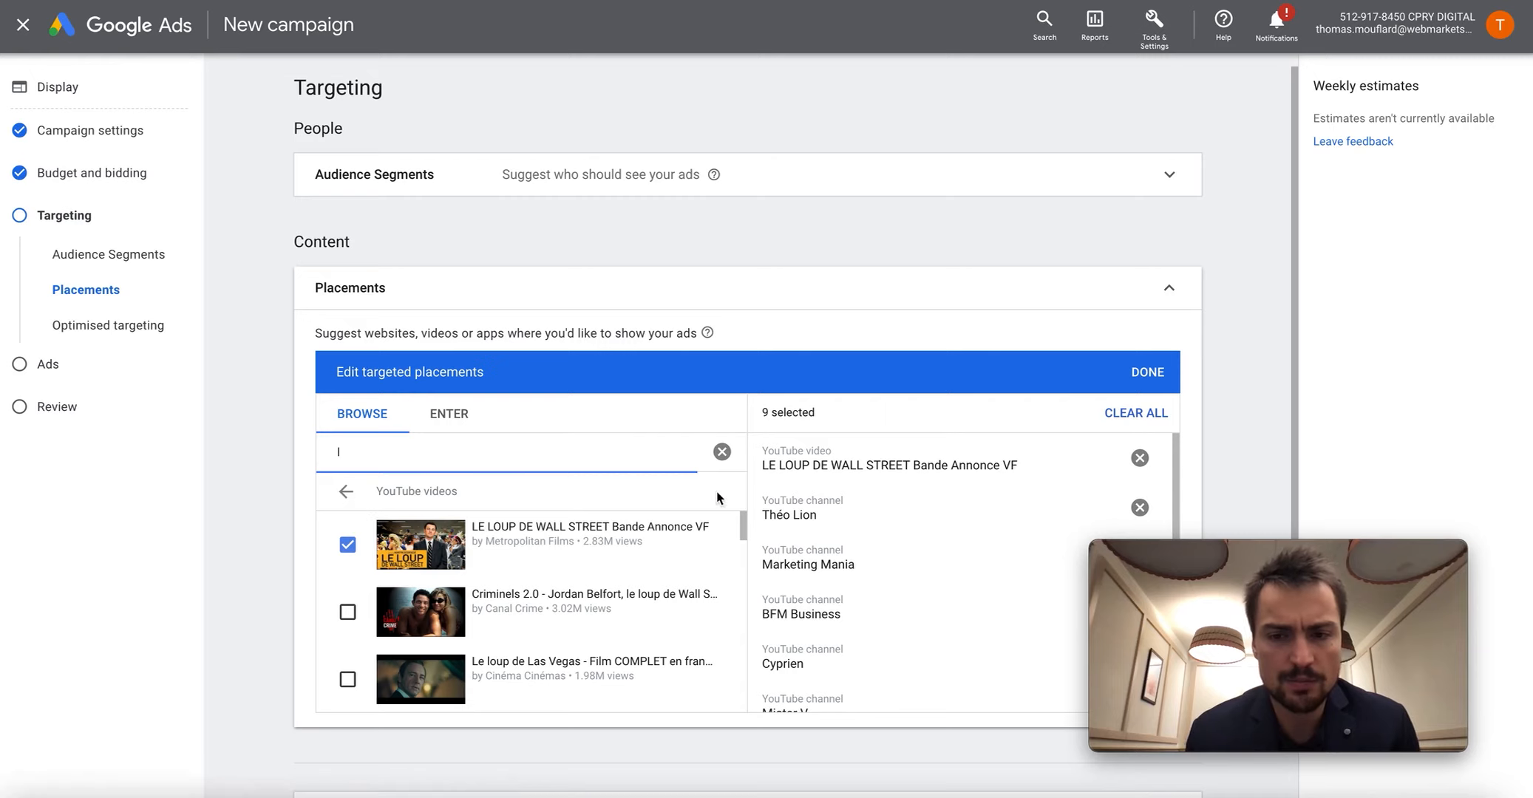
- Look through the YouTube video results and the list of selected placements
{"action": "scroll", "coordinate": [849, 521], "scroll_direction": "down", "scroll_amount": 3}
{"action": "scroll", "coordinate": [849, 519], "scroll_direction": "down", "scroll_amount": 3}
{"action": "scroll", "coordinate": [850, 528], "scroll_direction": "up", "scroll_amount": 5}
{"action": "scroll", "coordinate": [850, 529], "scroll_direction": "up", "scroll_amount": 2}
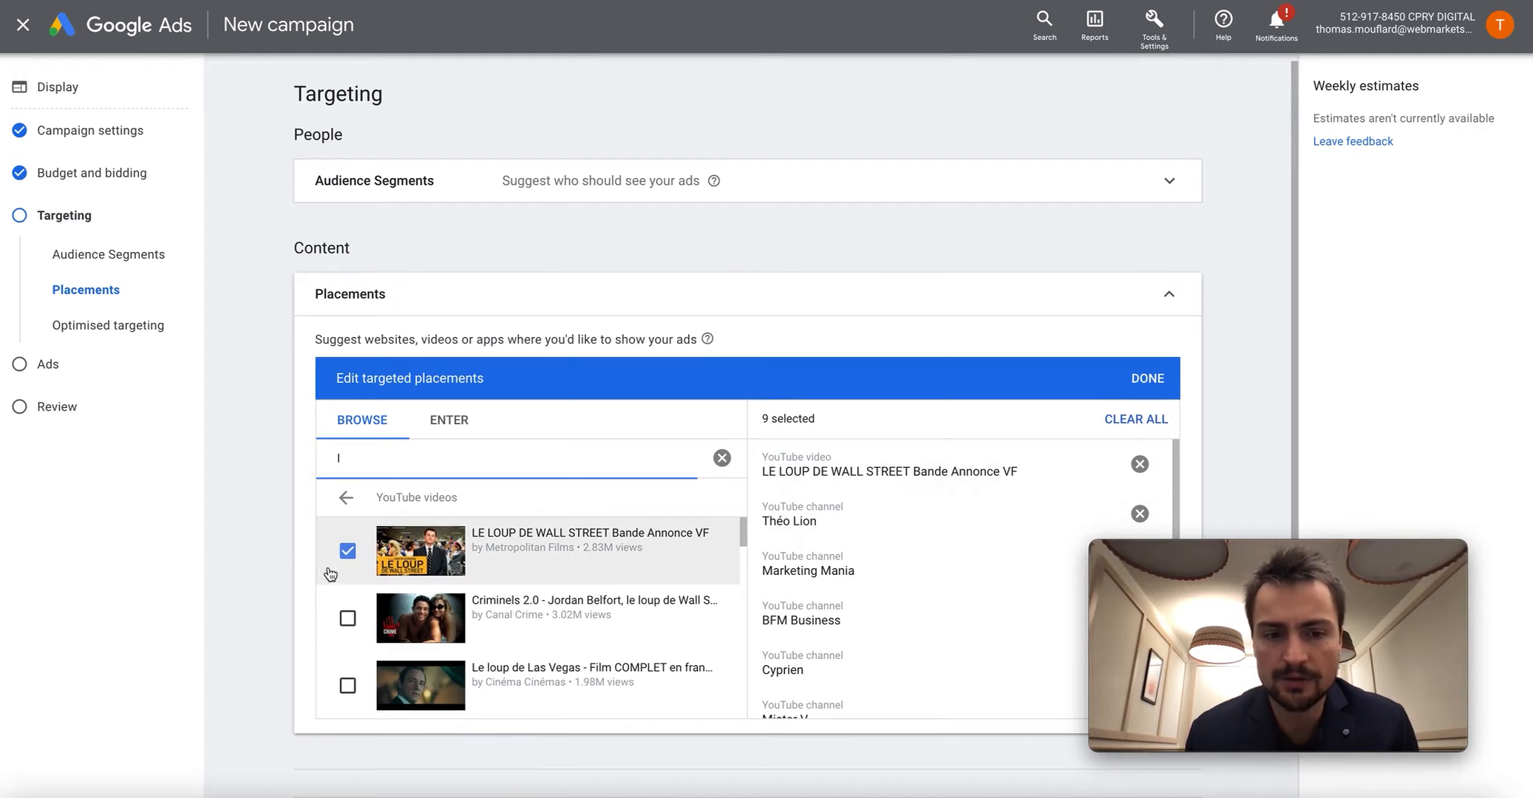
{"action": "left_click", "coordinate": [348, 553]}
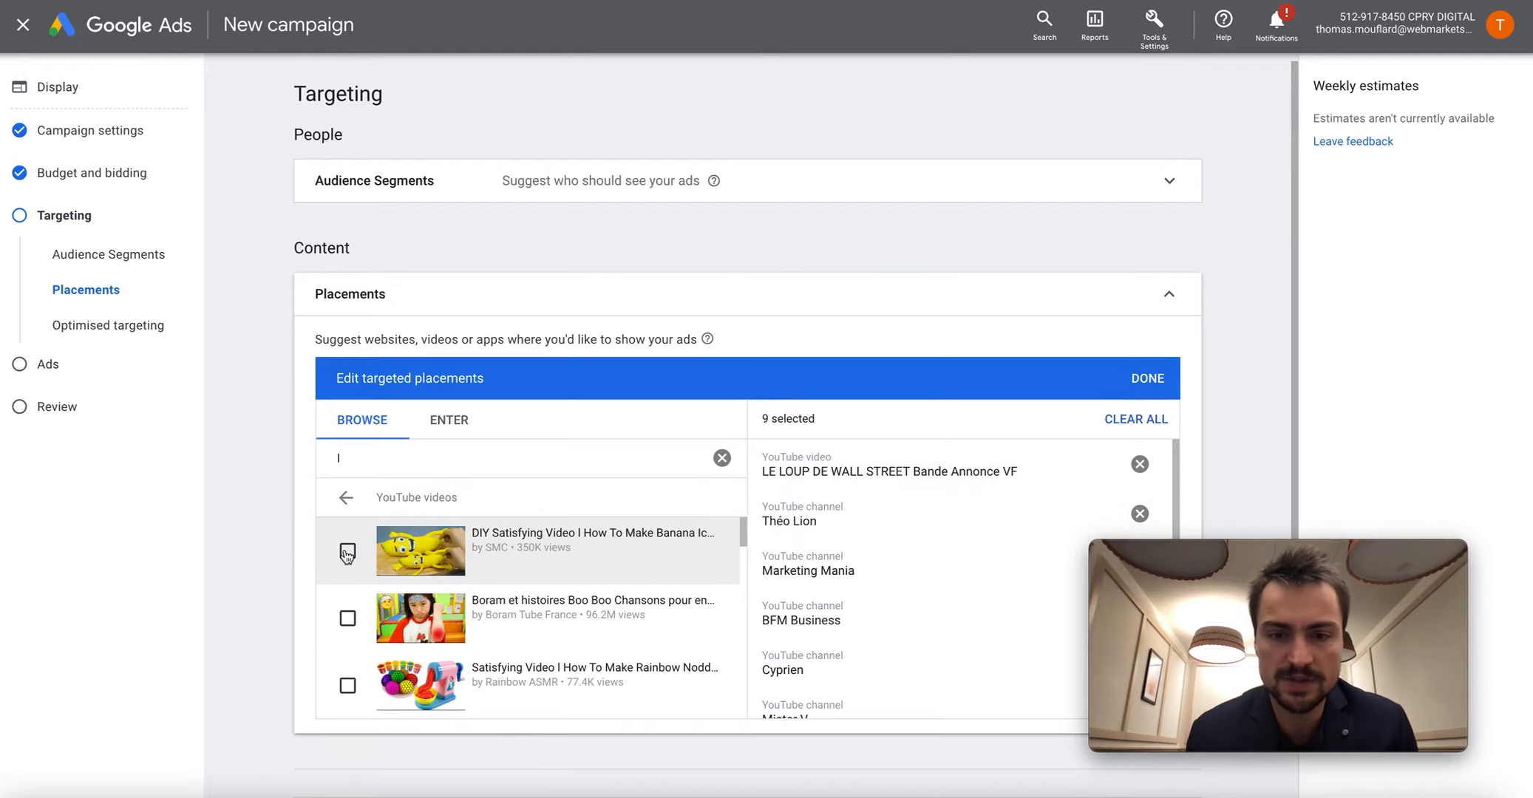
{"action": "scroll", "coordinate": [805, 587], "scroll_direction": "down", "scroll_amount": 1}
{"action": "scroll", "coordinate": [805, 591], "scroll_direction": "down", "scroll_amount": 2}
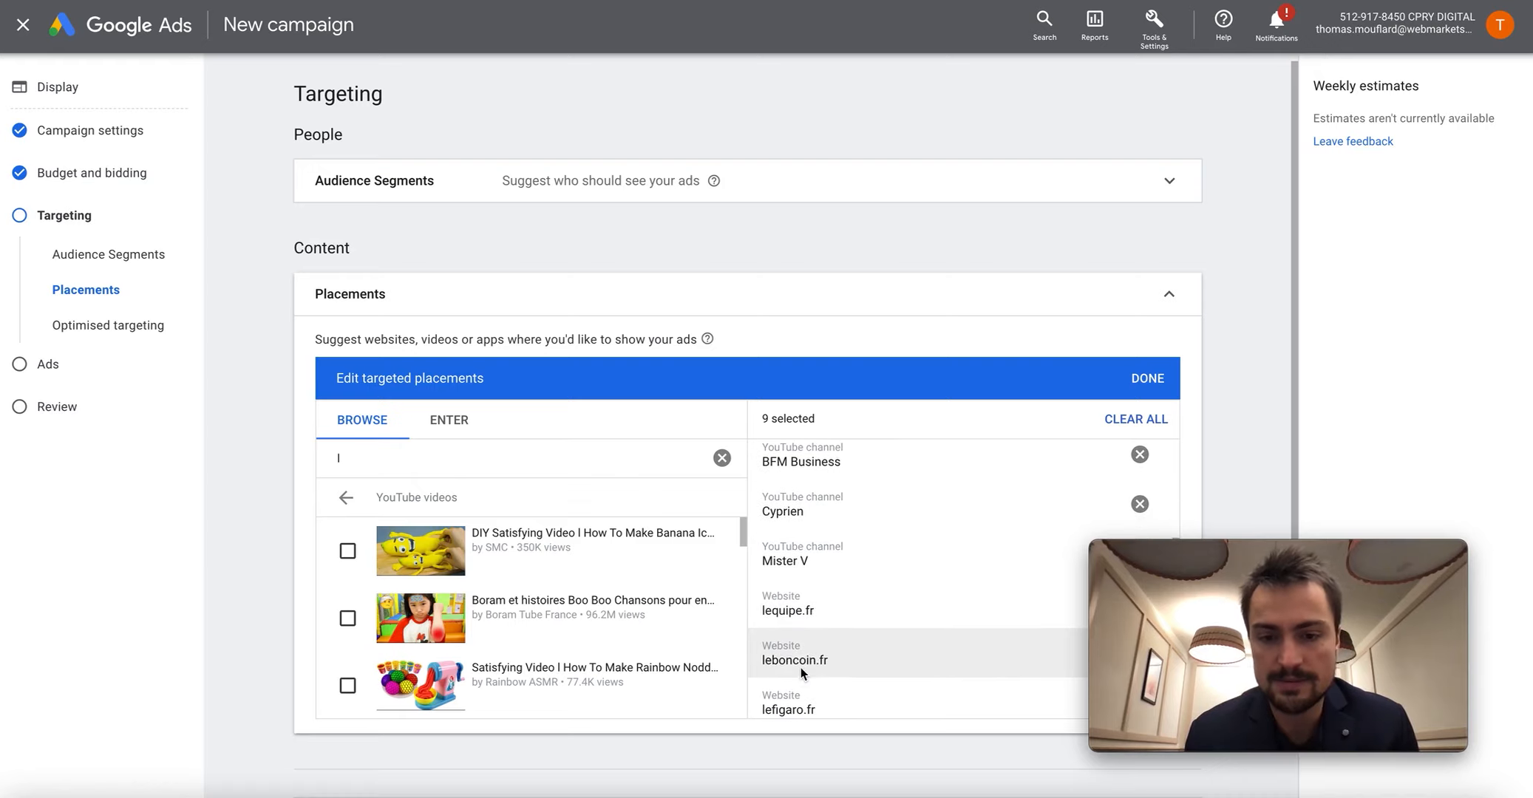
{"action": "scroll", "coordinate": [800, 668], "scroll_direction": "up", "scroll_amount": 3}
{"action": "scroll", "coordinate": [793, 577], "scroll_direction": "up", "scroll_amount": 1}
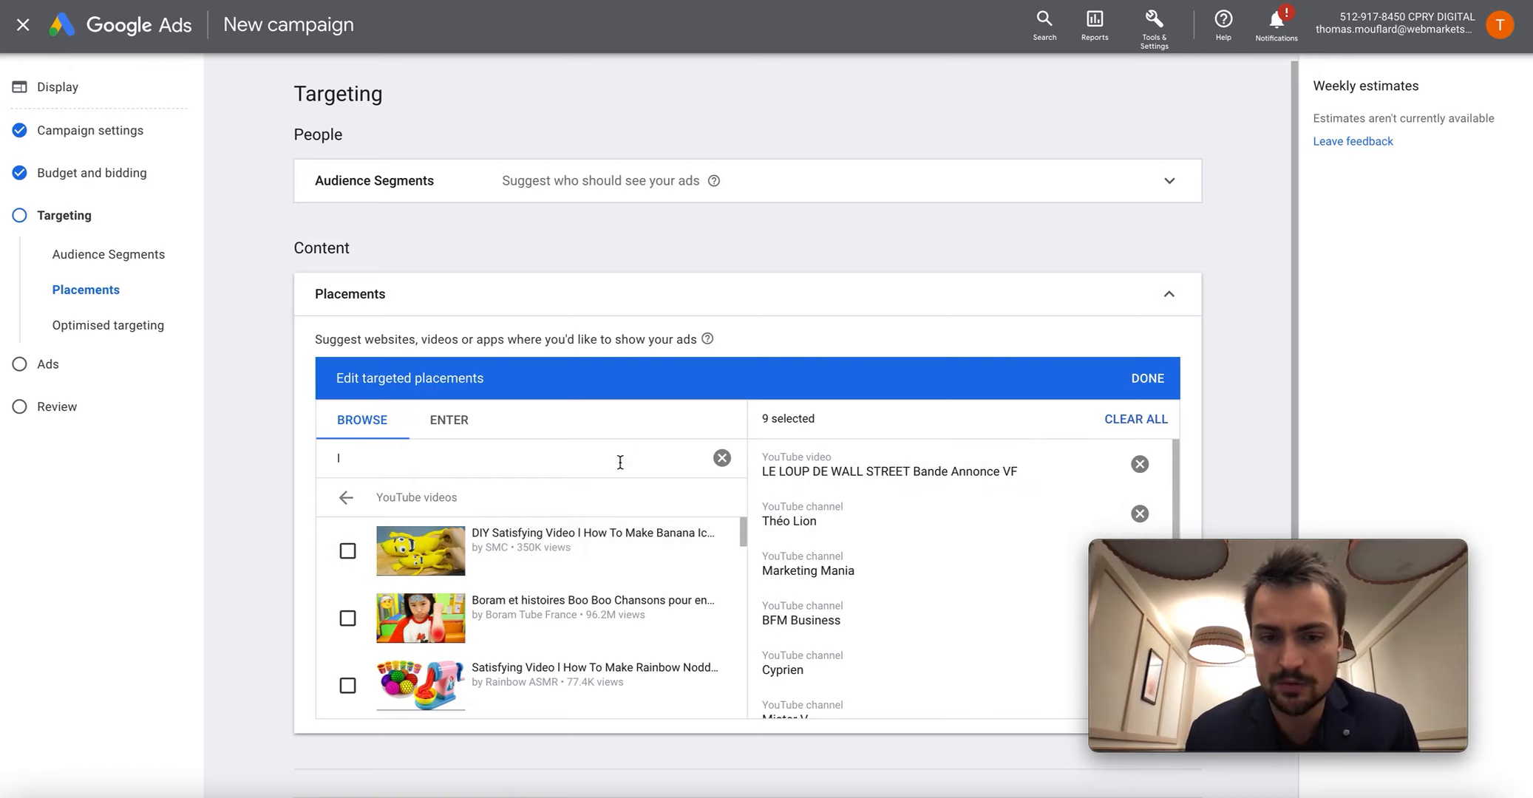
- Clear the YouTube video search term and review the selected channels, video and websites
{"action": "left_click", "coordinate": [378, 466]}
{"action": "key", "text": "BackSpace"}
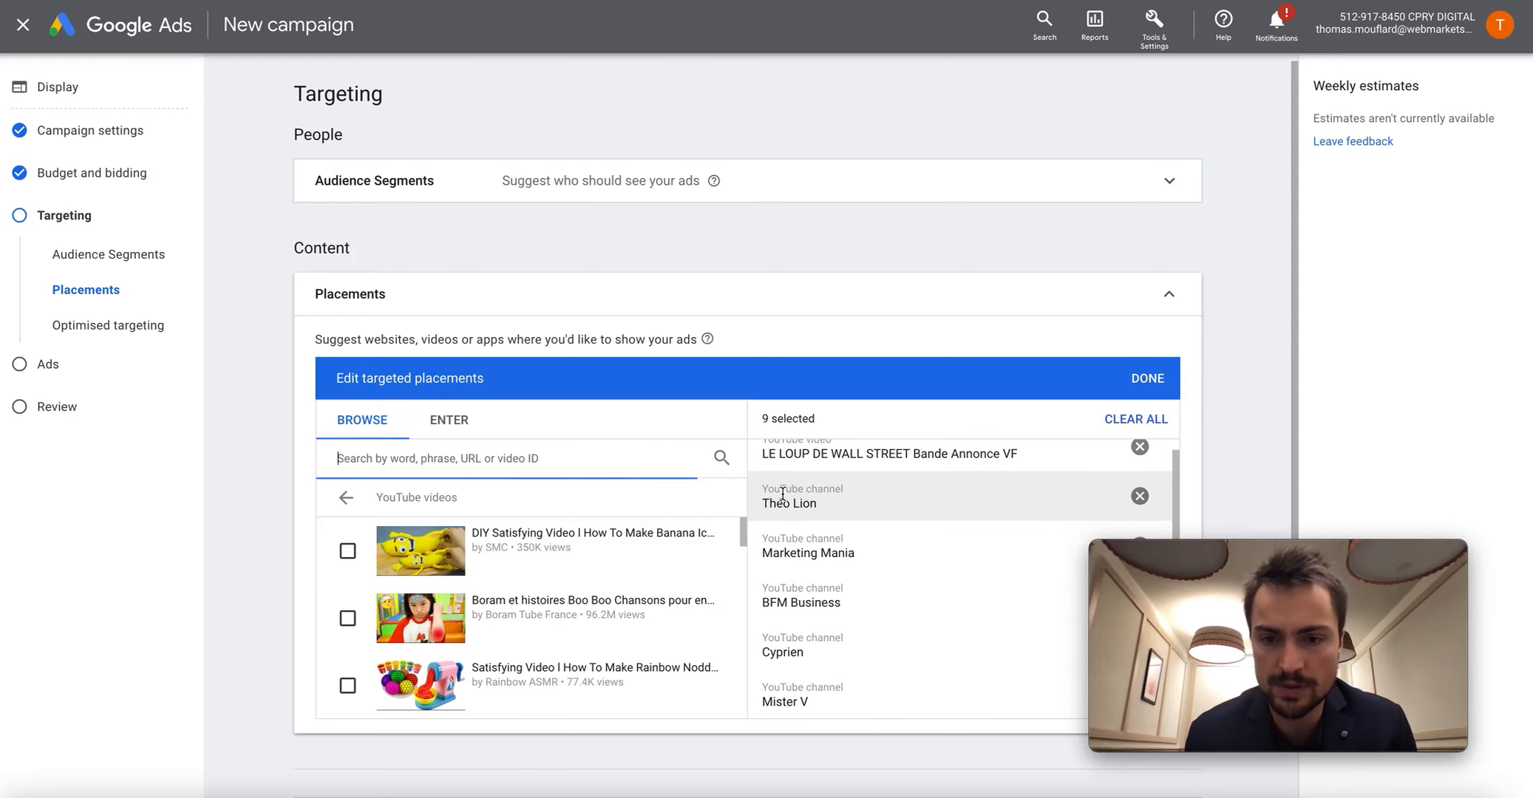
{"action": "scroll", "coordinate": [635, 491], "scroll_direction": "down", "scroll_amount": 1}
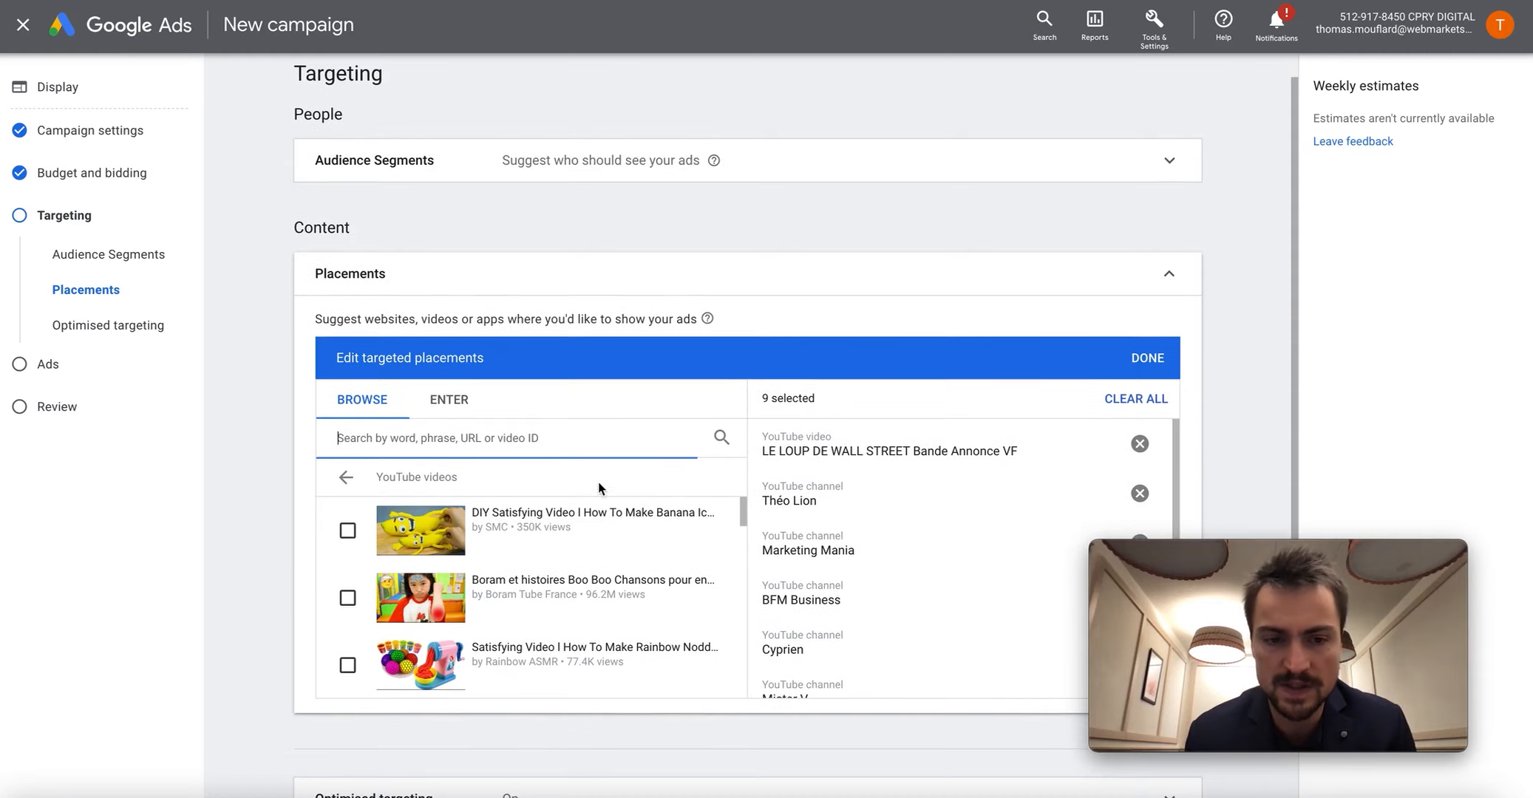
{"action": "scroll", "coordinate": [503, 488], "scroll_direction": "up", "scroll_amount": 1}
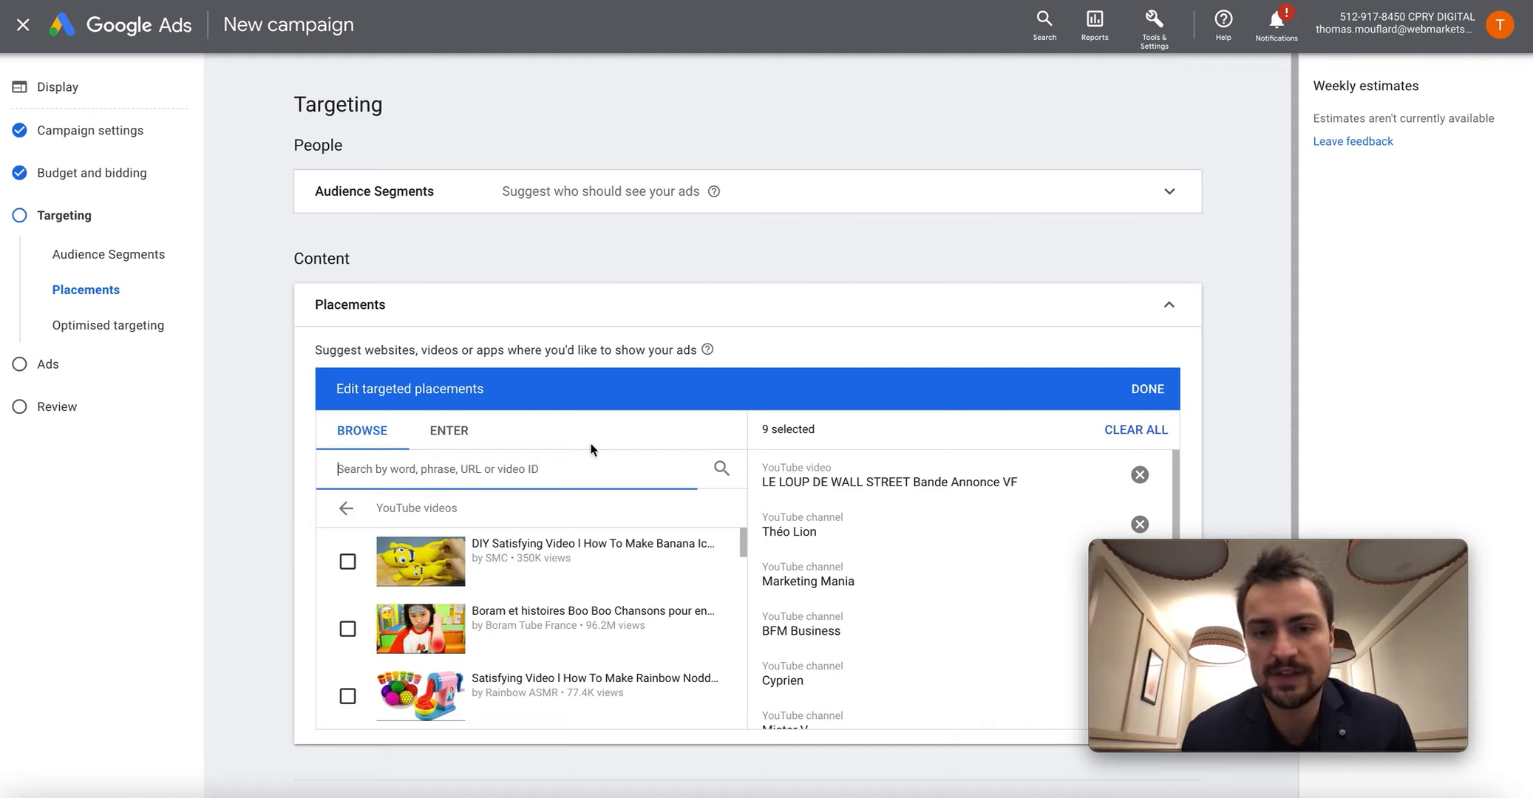
{"action": "scroll", "coordinate": [768, 550], "scroll_direction": "down", "scroll_amount": 2}
{"action": "scroll", "coordinate": [768, 550], "scroll_direction": "up", "scroll_amount": 2}
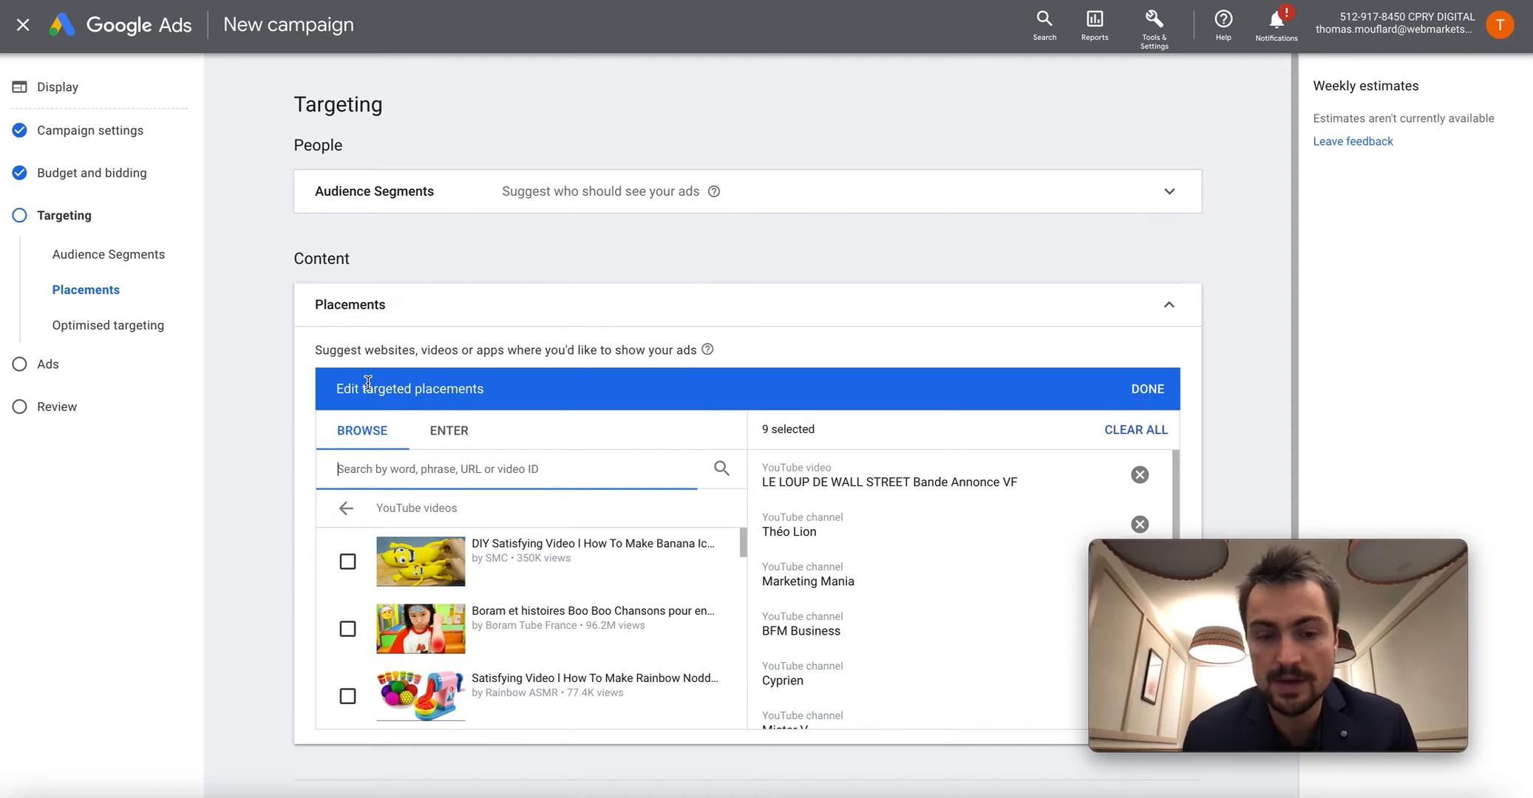
{"action": "scroll", "coordinate": [884, 699], "scroll_direction": "down", "scroll_amount": 1}
{"action": "scroll", "coordinate": [884, 692], "scroll_direction": "down", "scroll_amount": 2}
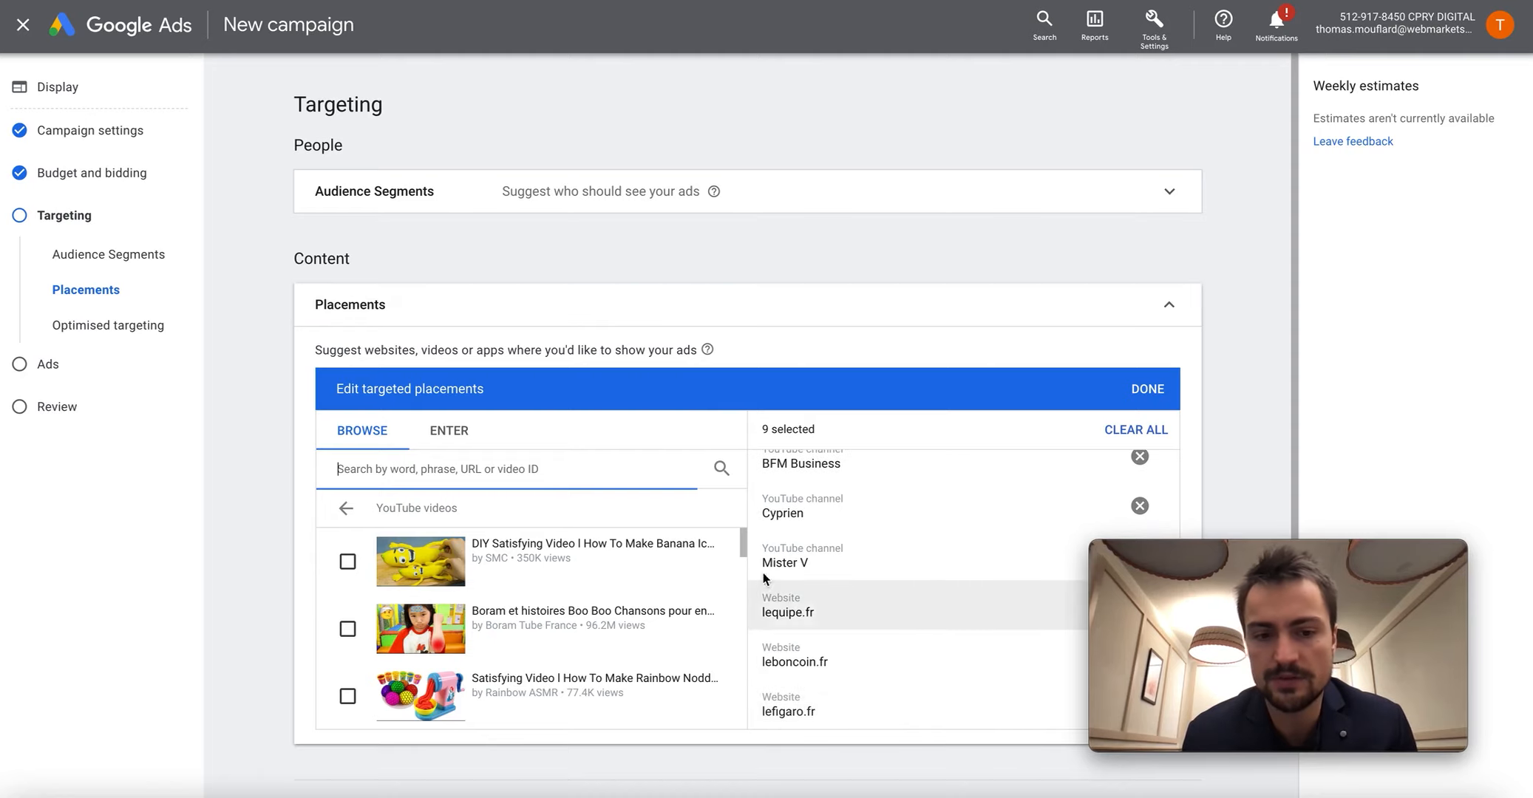